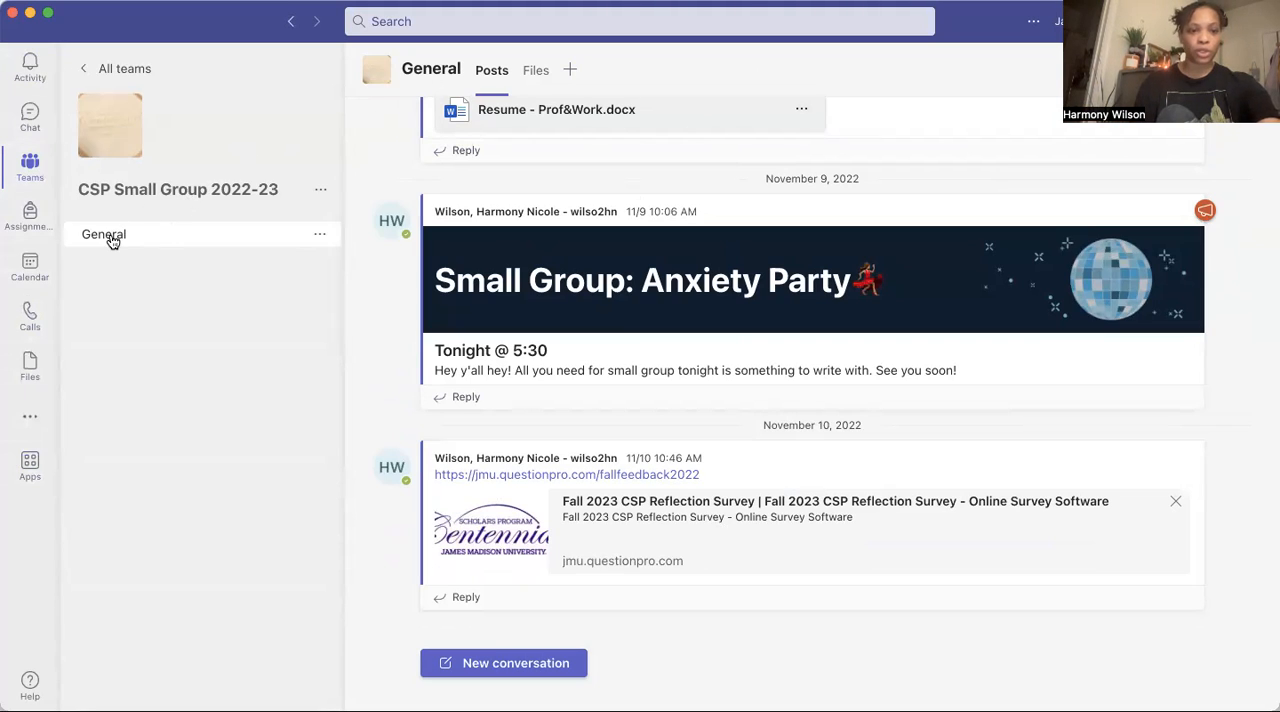
Look at the General channel's shared files and return to its posts.
click(536, 72)
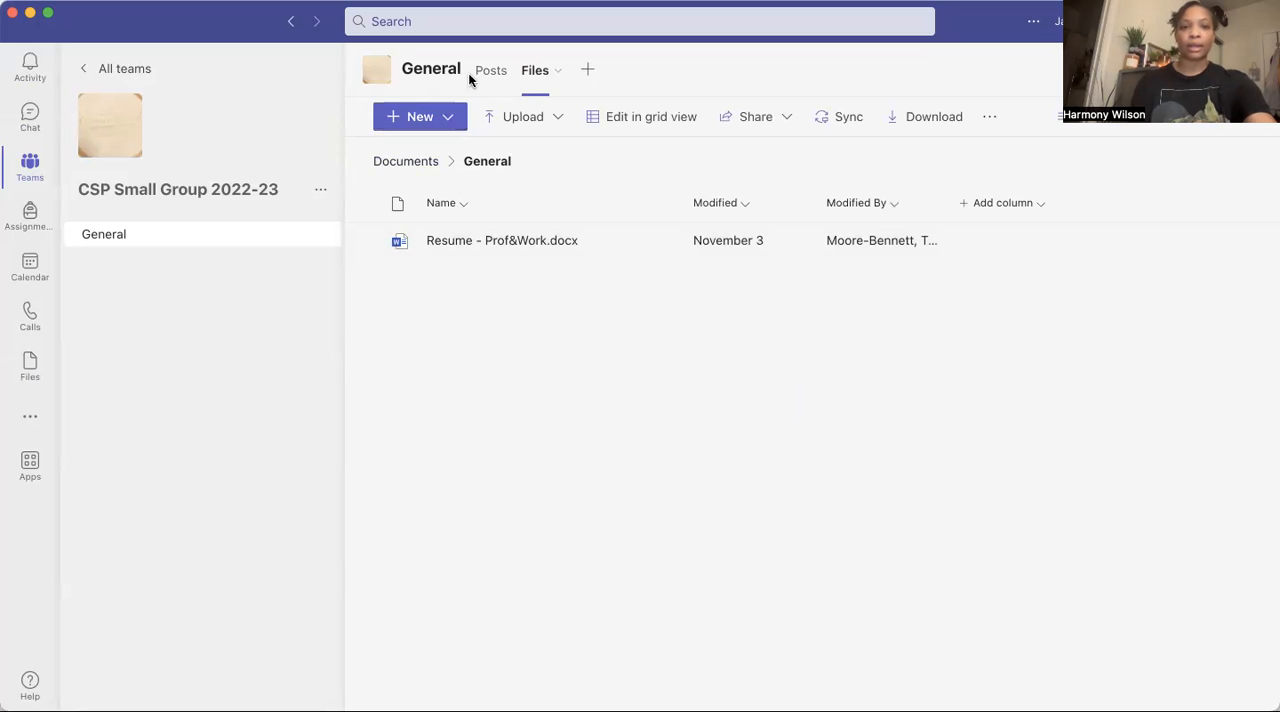
click(490, 72)
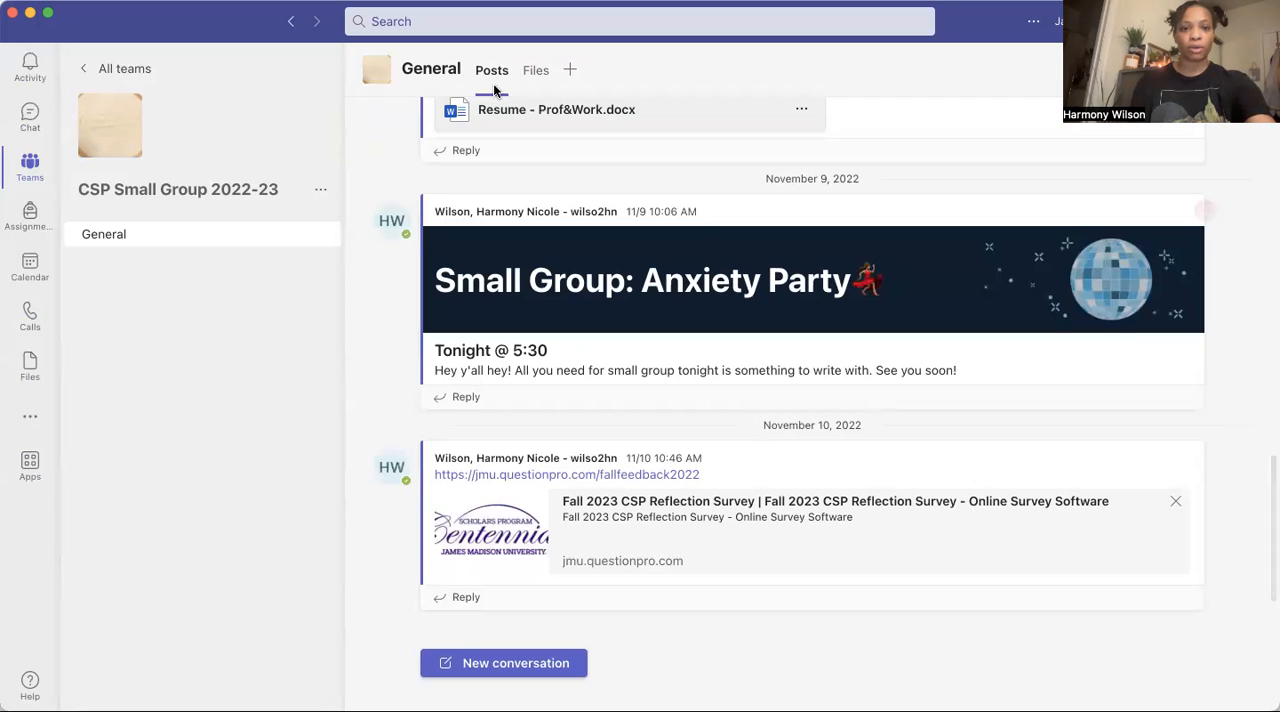
Start a new conversation in the General channel, enter some trial text and clear it again.
click(498, 662)
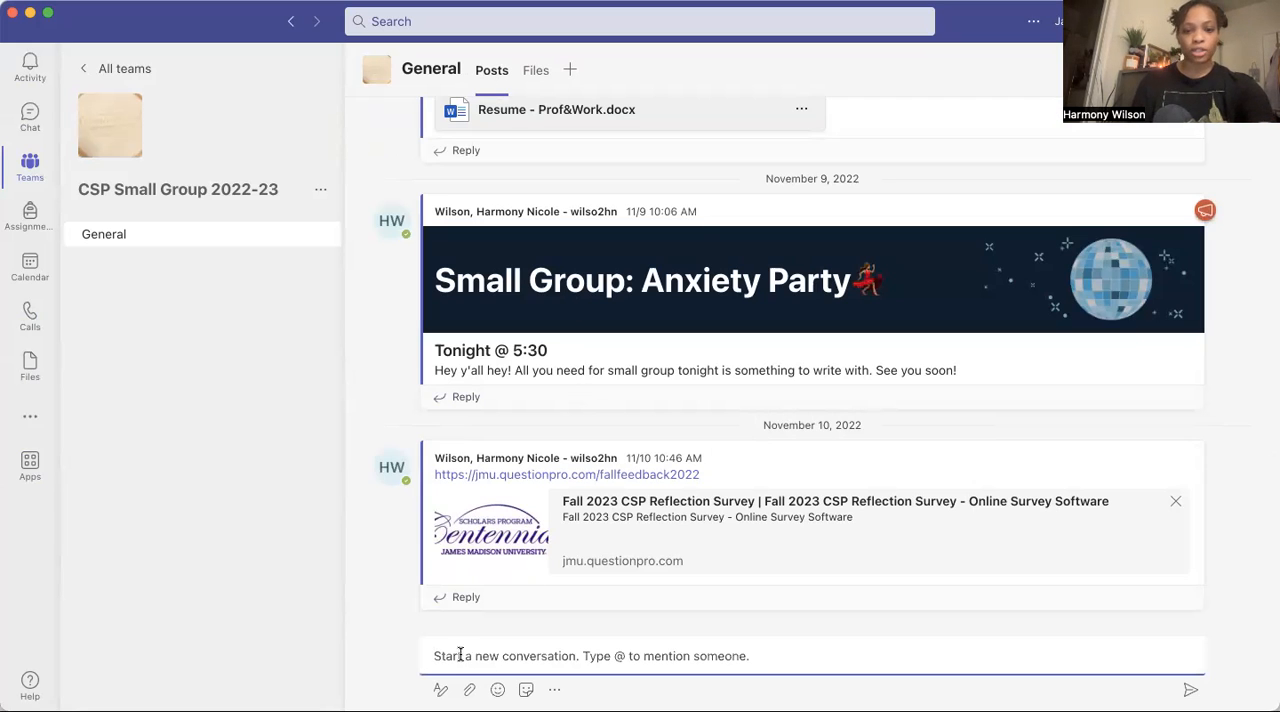
text(dhkdnv)
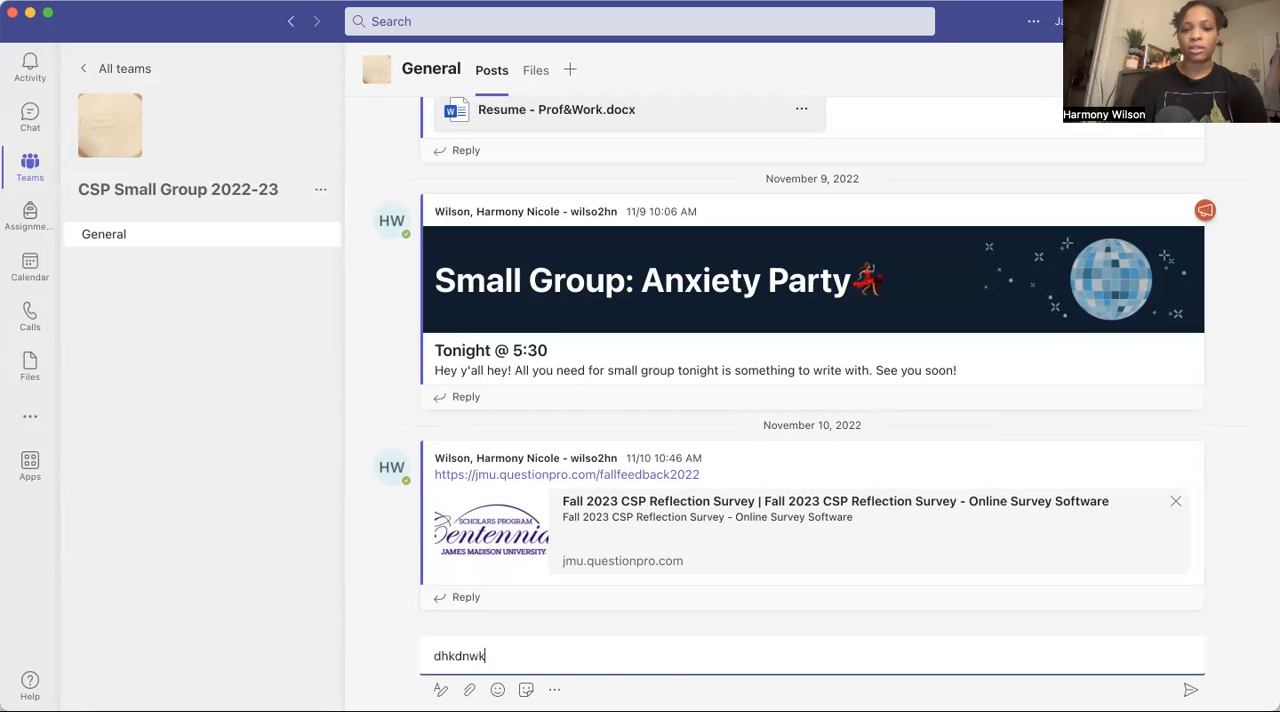
key(BackSpace)
key(BackSpace)
key(BackSpace)
key(BackSpace)
key(BackSpace)
key(BackSpace)
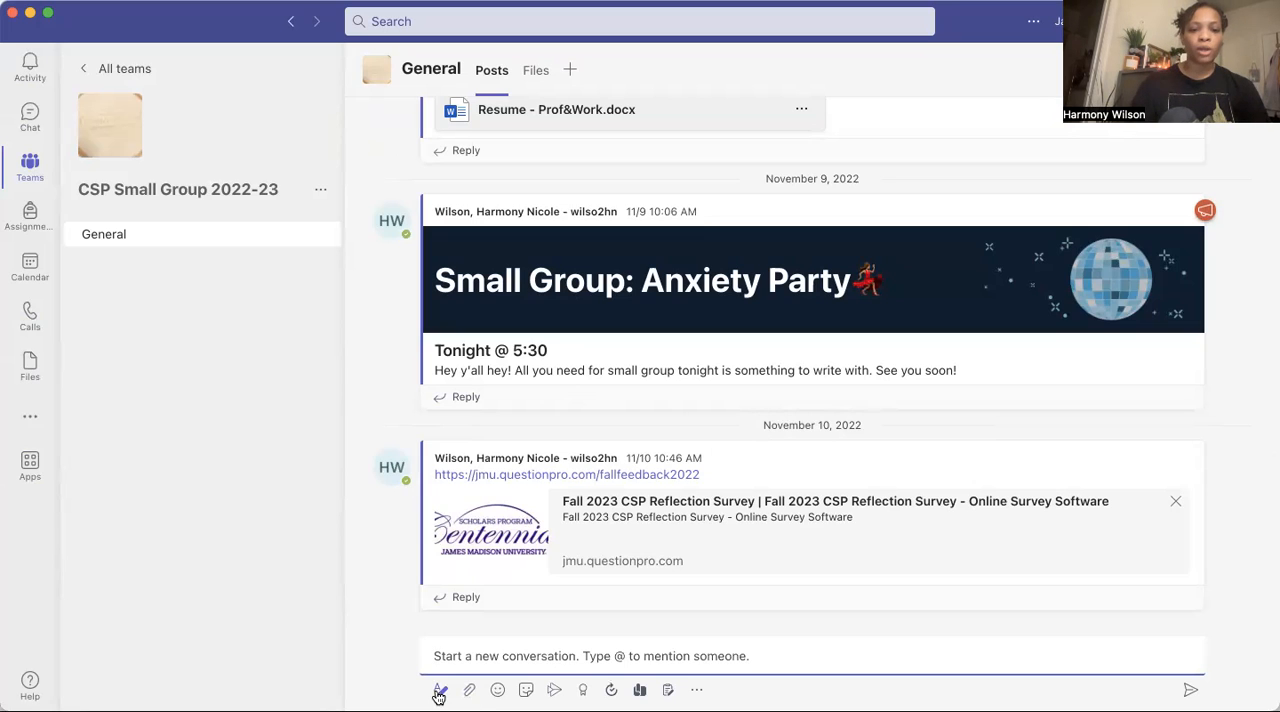
Expand the new post's formatting options, make it an Announcement and mark it as important.
click(438, 693)
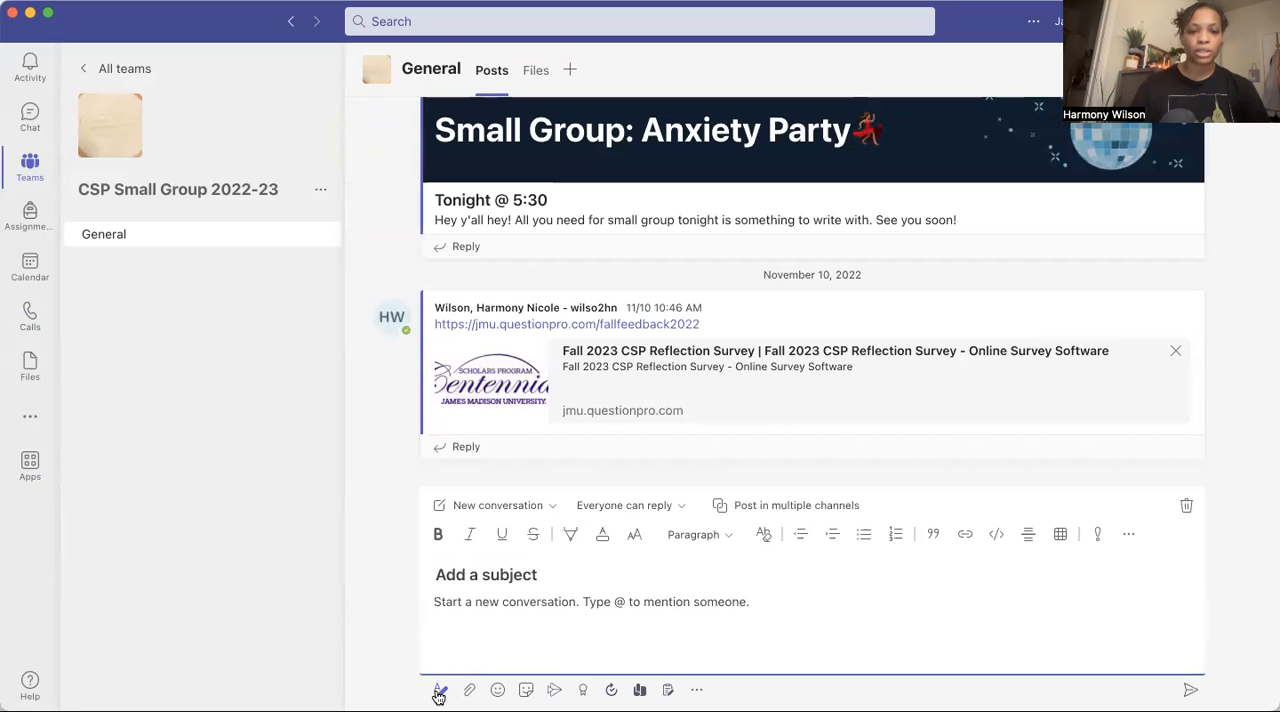
click(551, 506)
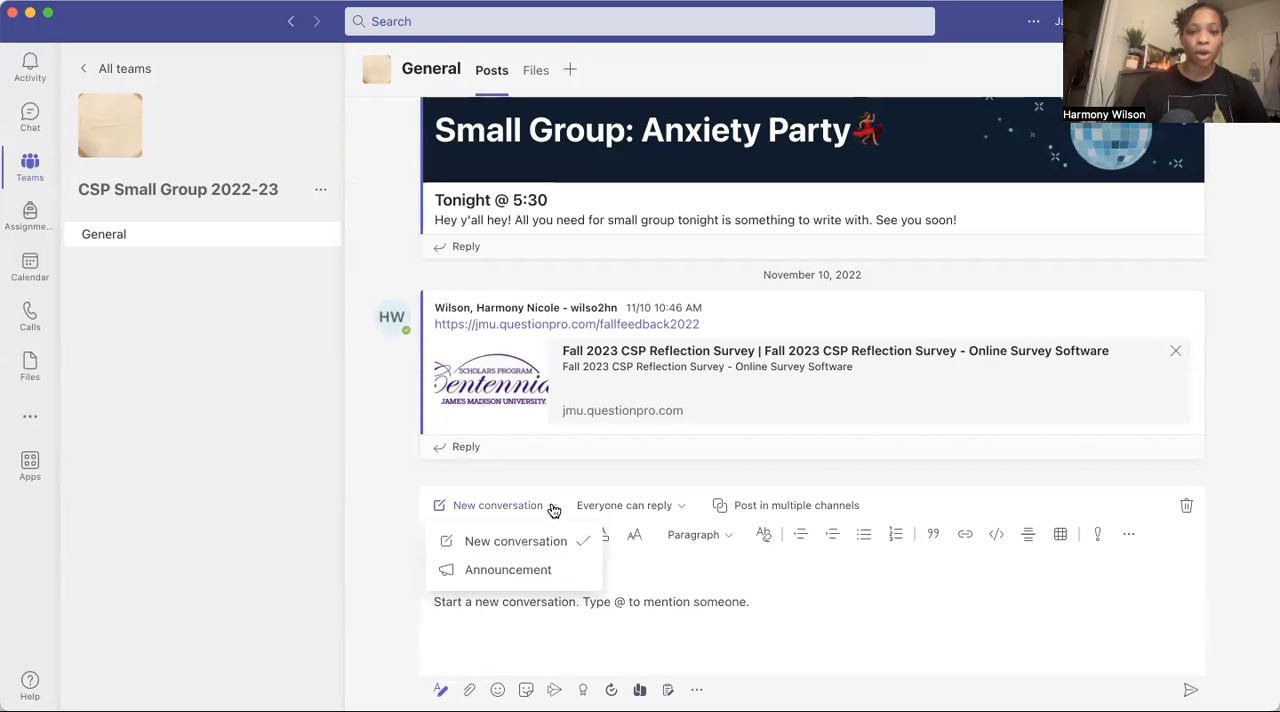
click(512, 570)
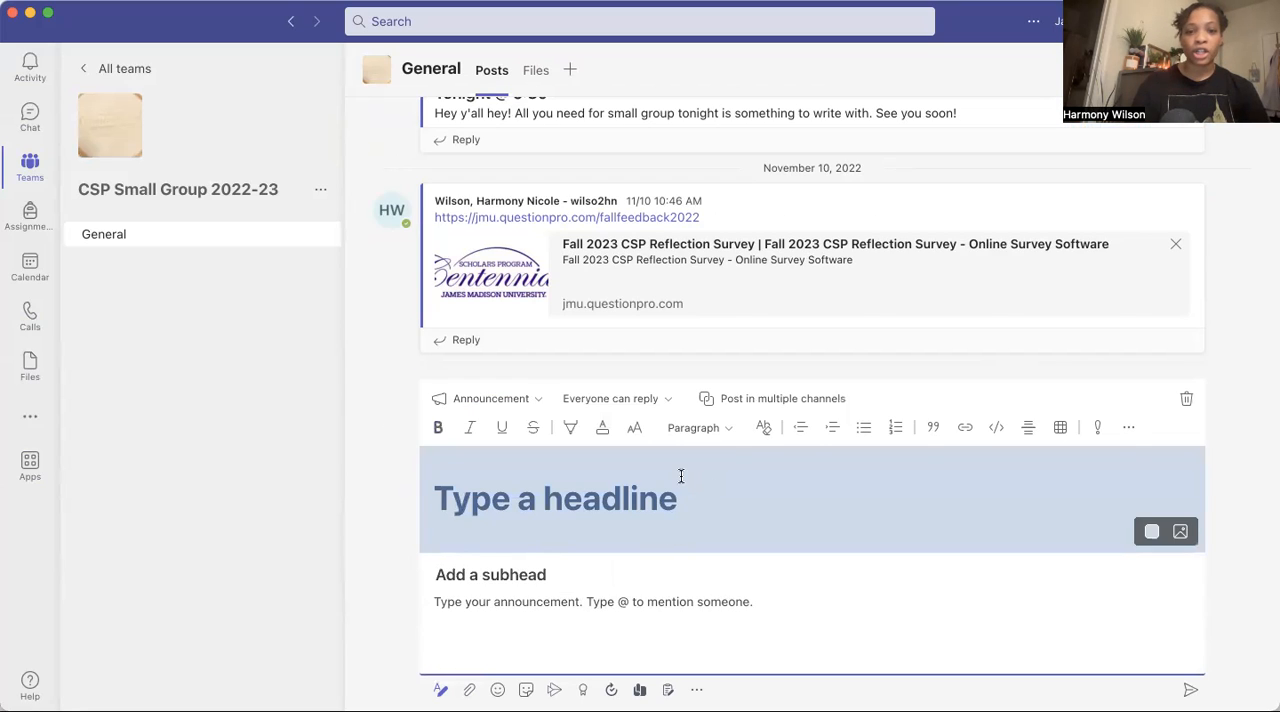
click(1096, 430)
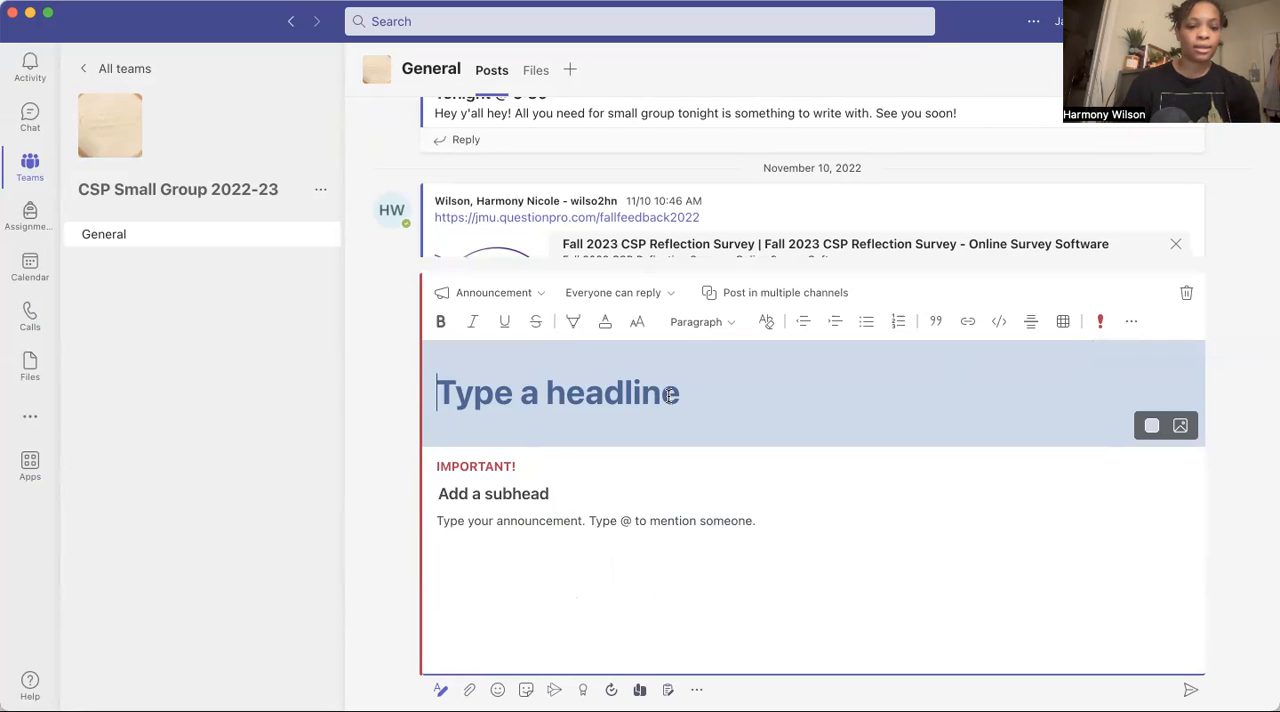
Enter the announcement headline "Tomorrow: Small Group @5:30!".
text(Tomor)
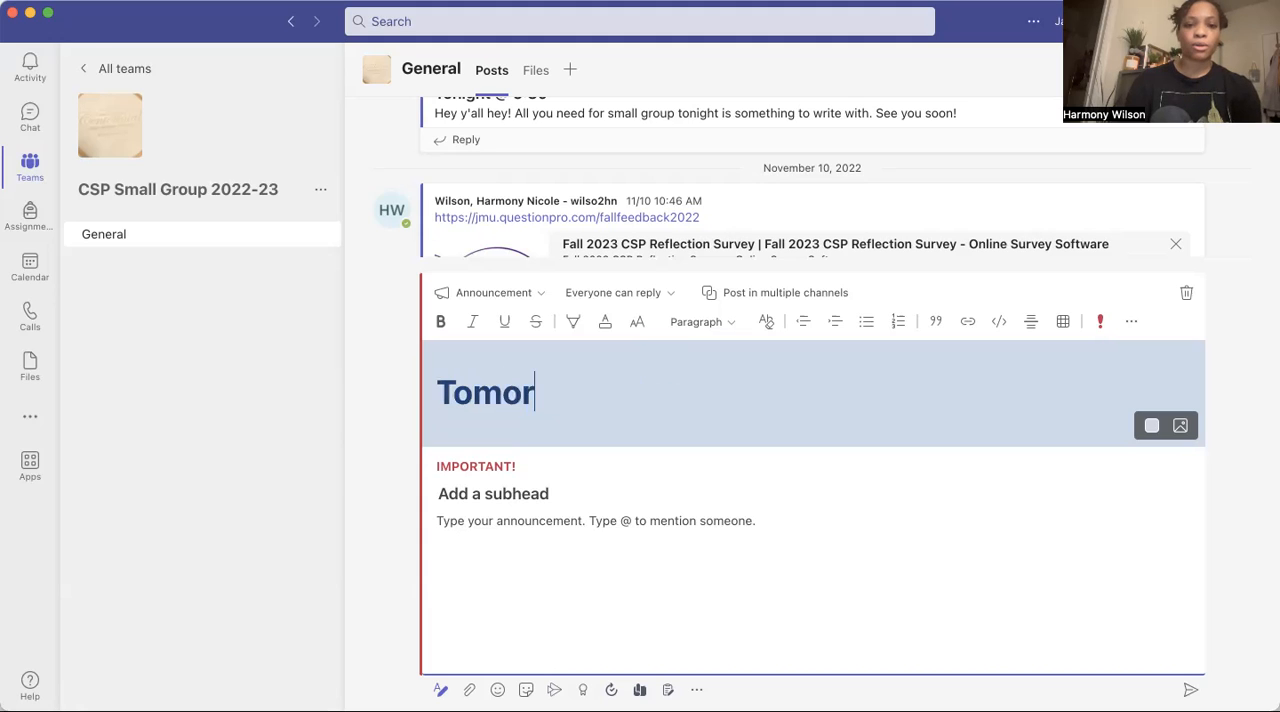
text(row : Small Gr)
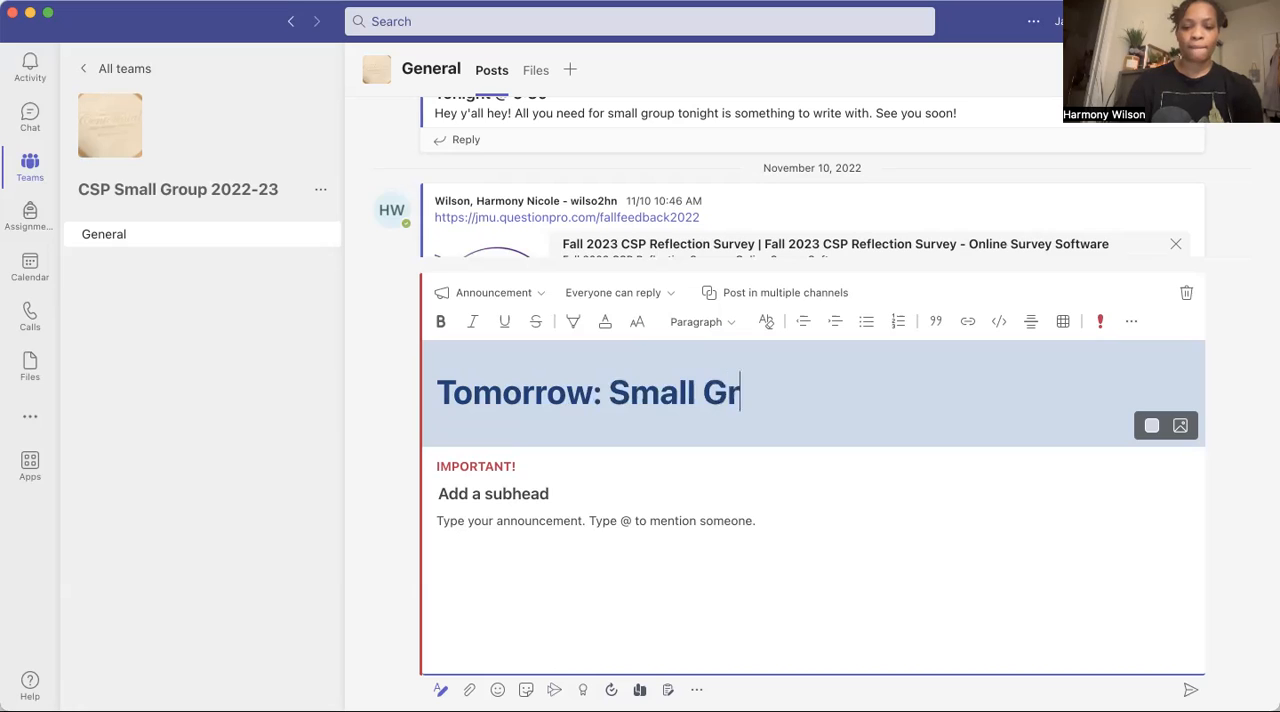
text(oup )
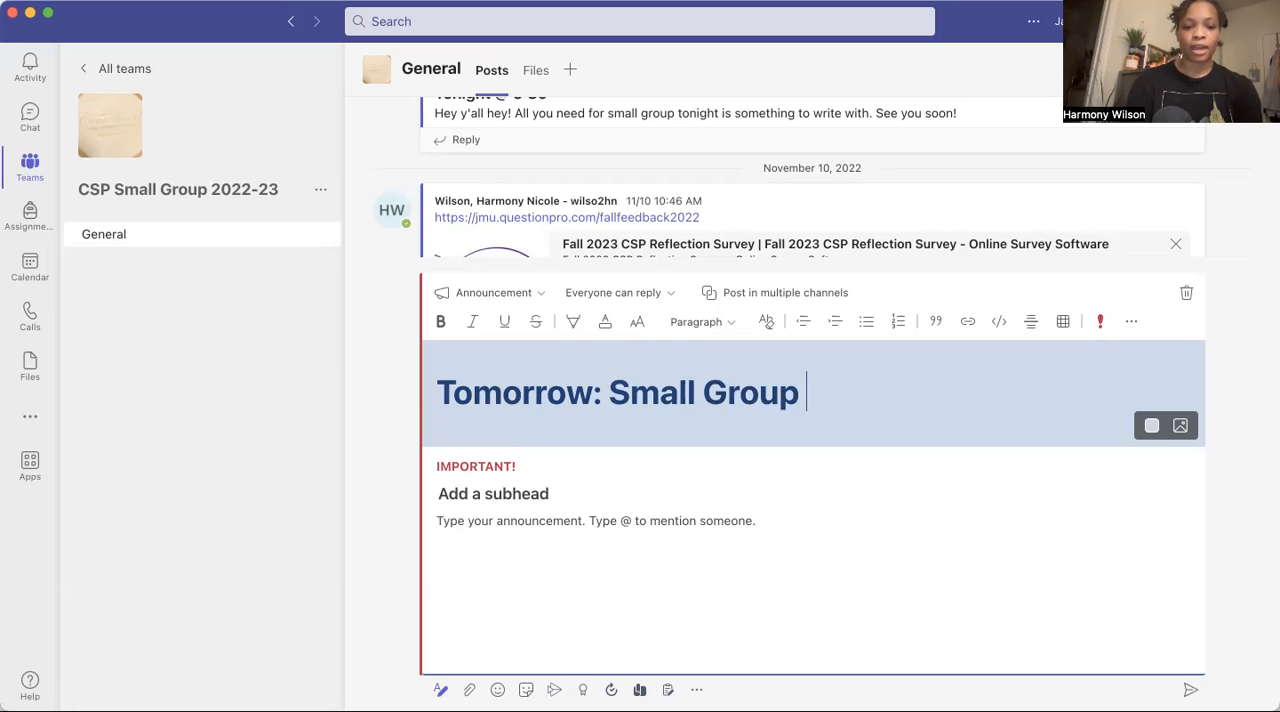
text(@5;)
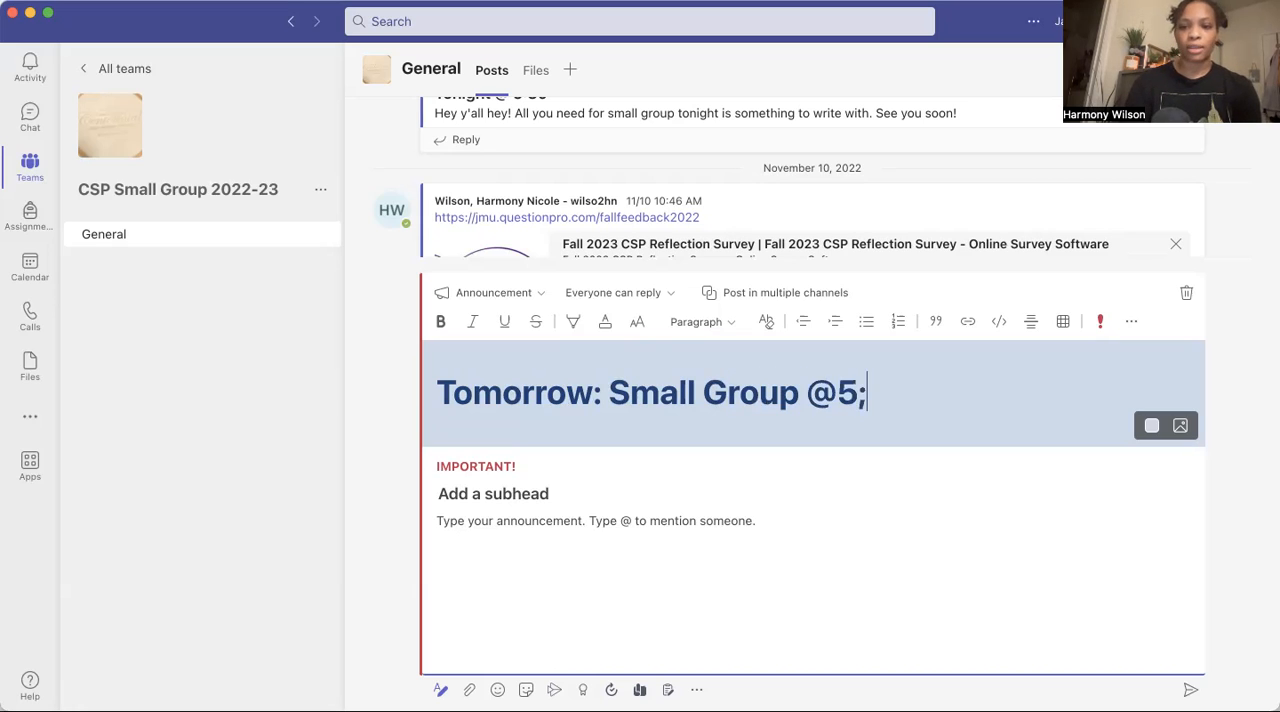
key(BackSpace)
text(:30)
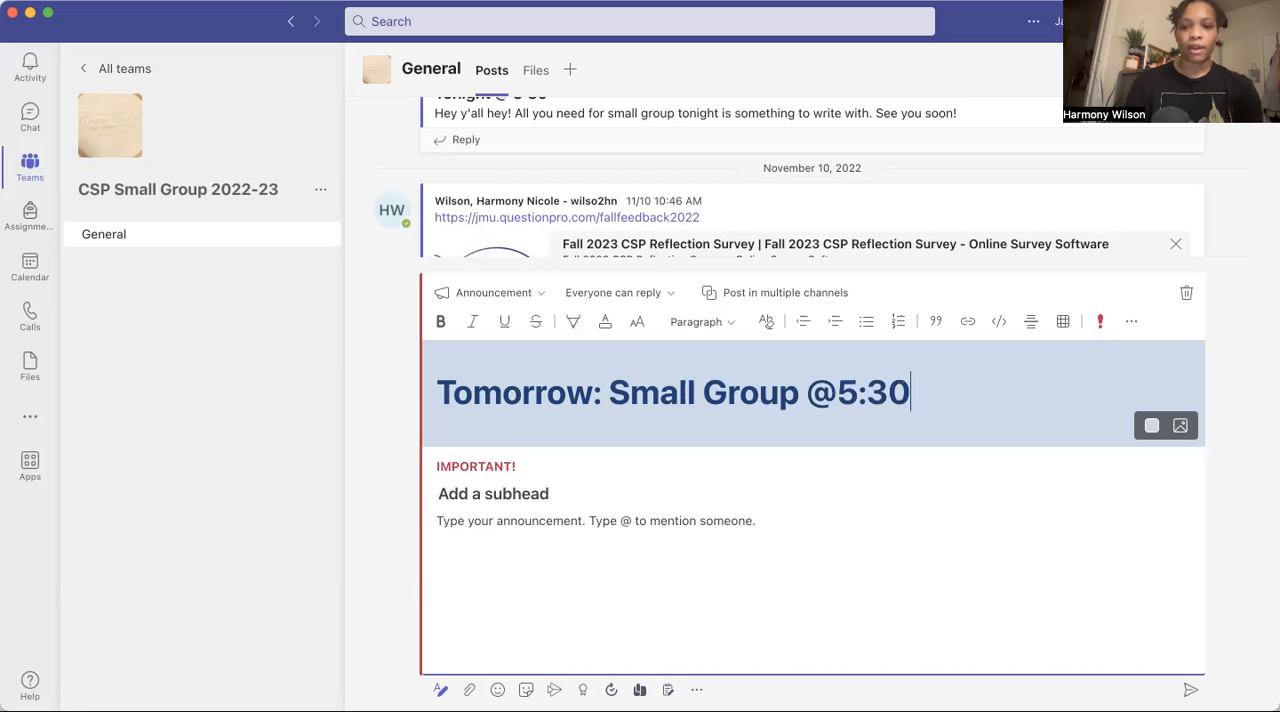
text(!)
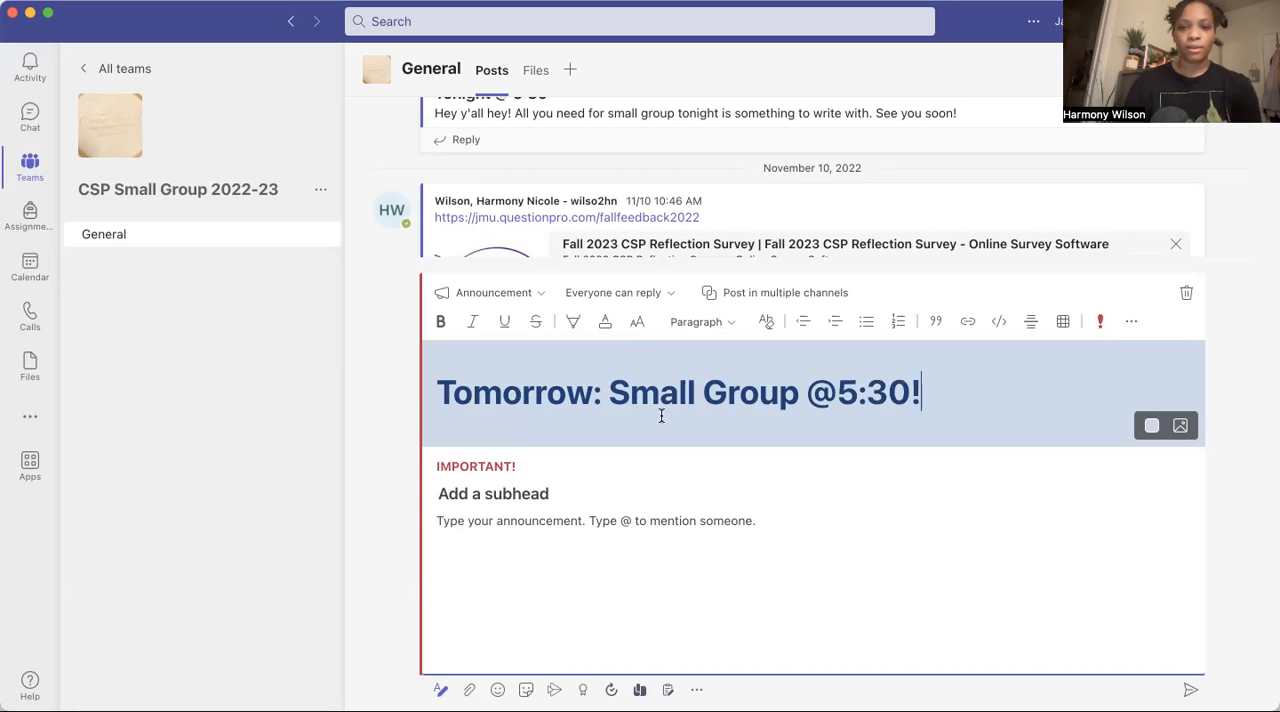
Add the subhead "See you then:)" to the announcement.
click(465, 494)
text(See you)
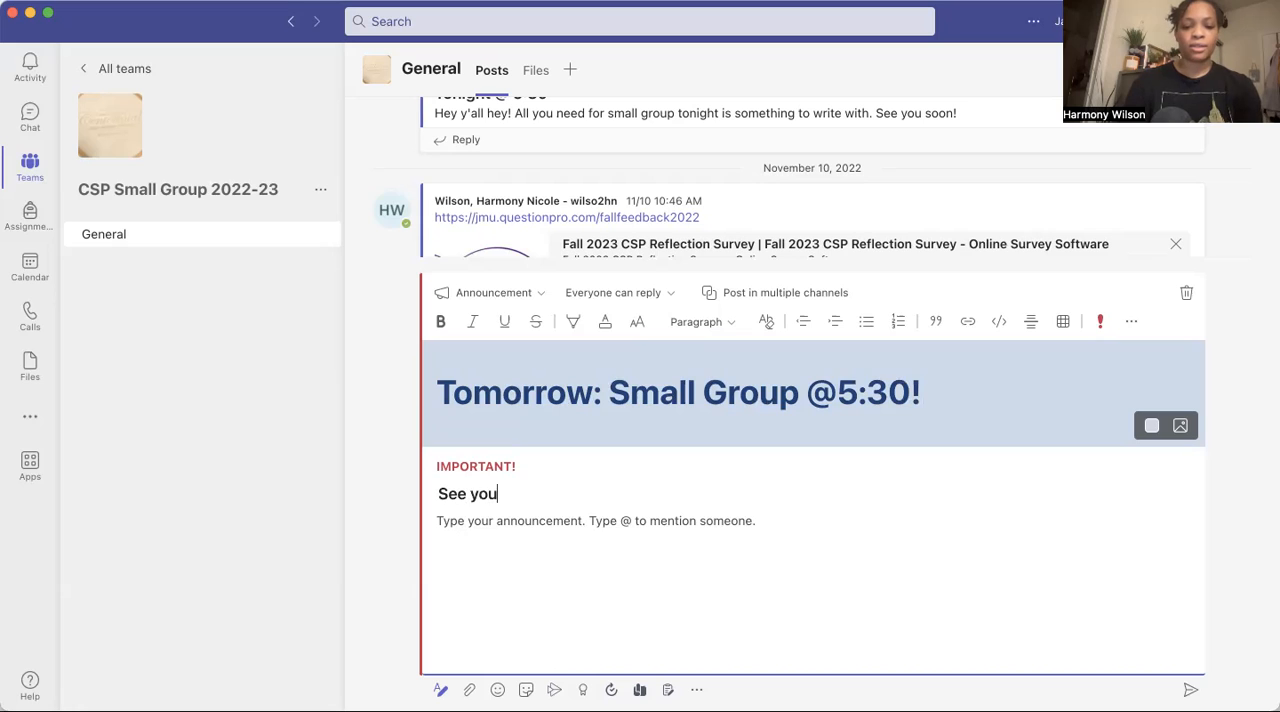
text( then :))
Write "Bring your excitement!" as the announcement's message and send it to the channel.
click(500, 517)
text(s)
key(BackSpace)
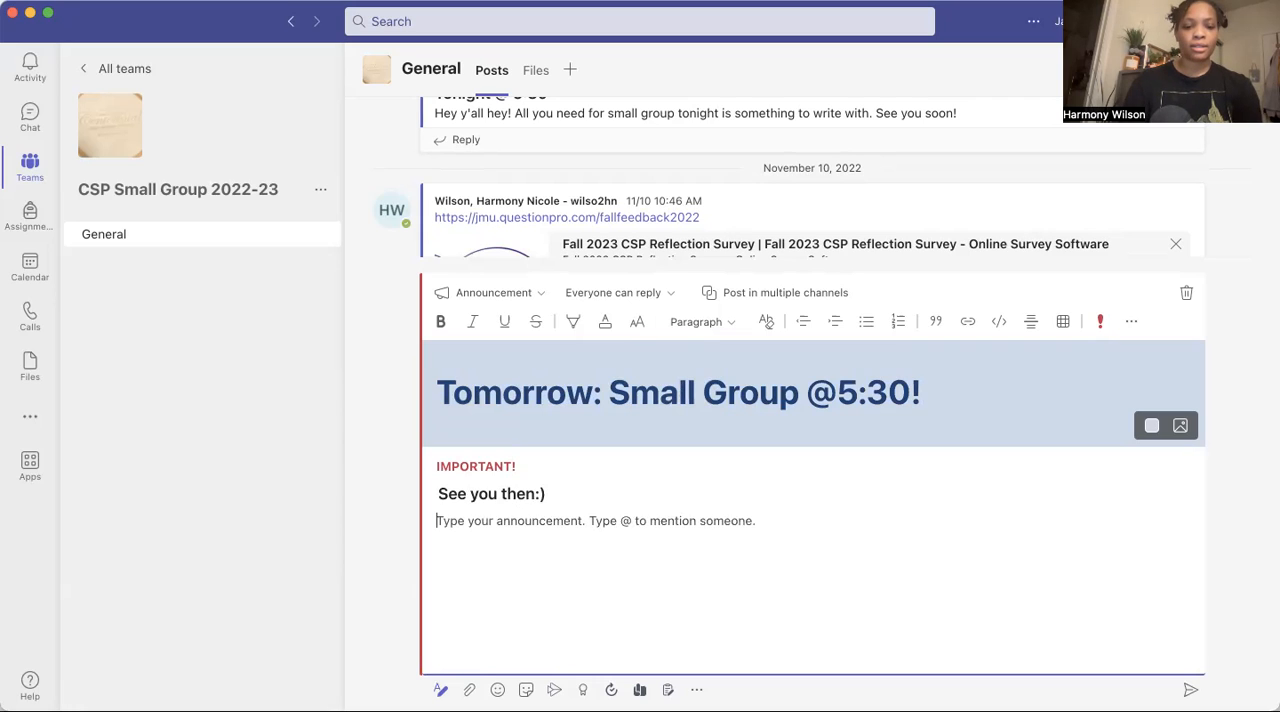
text(Bring your)
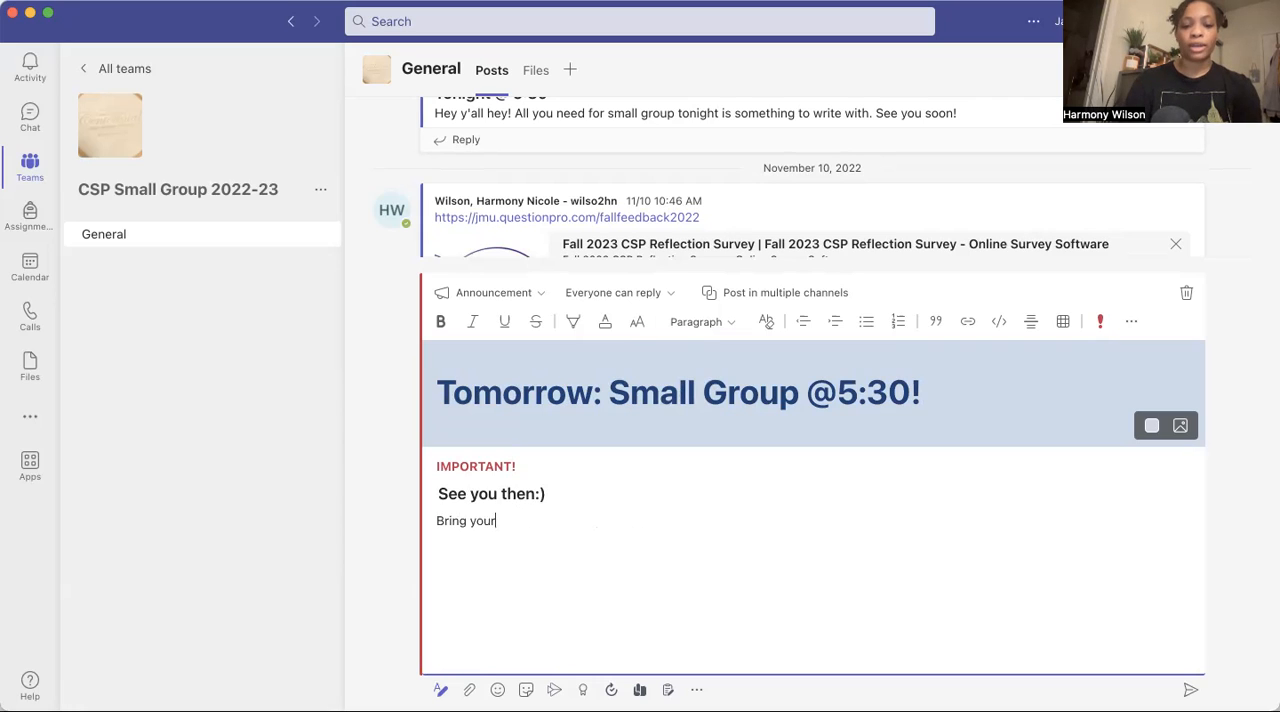
text( excitment)
key(BackSpace)
key(BackSpace)
key(BackSpace)
key(BackSpace)
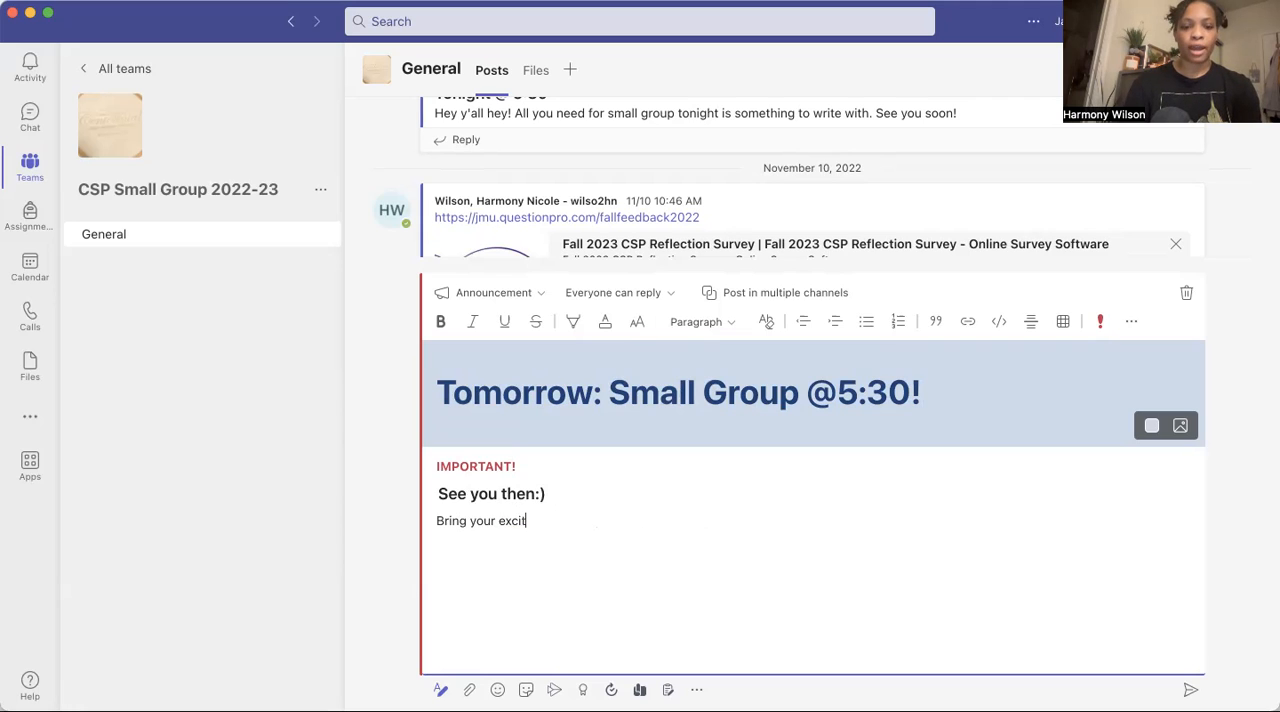
text(ement!)
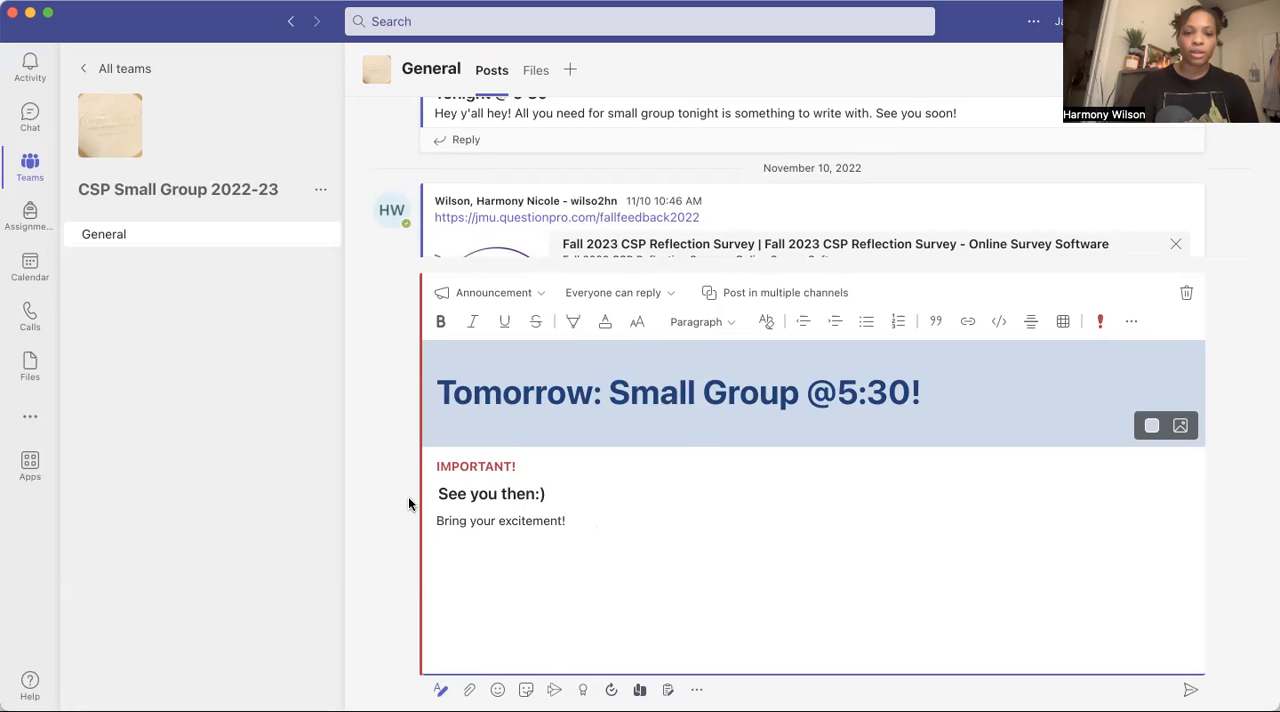
click(1190, 693)
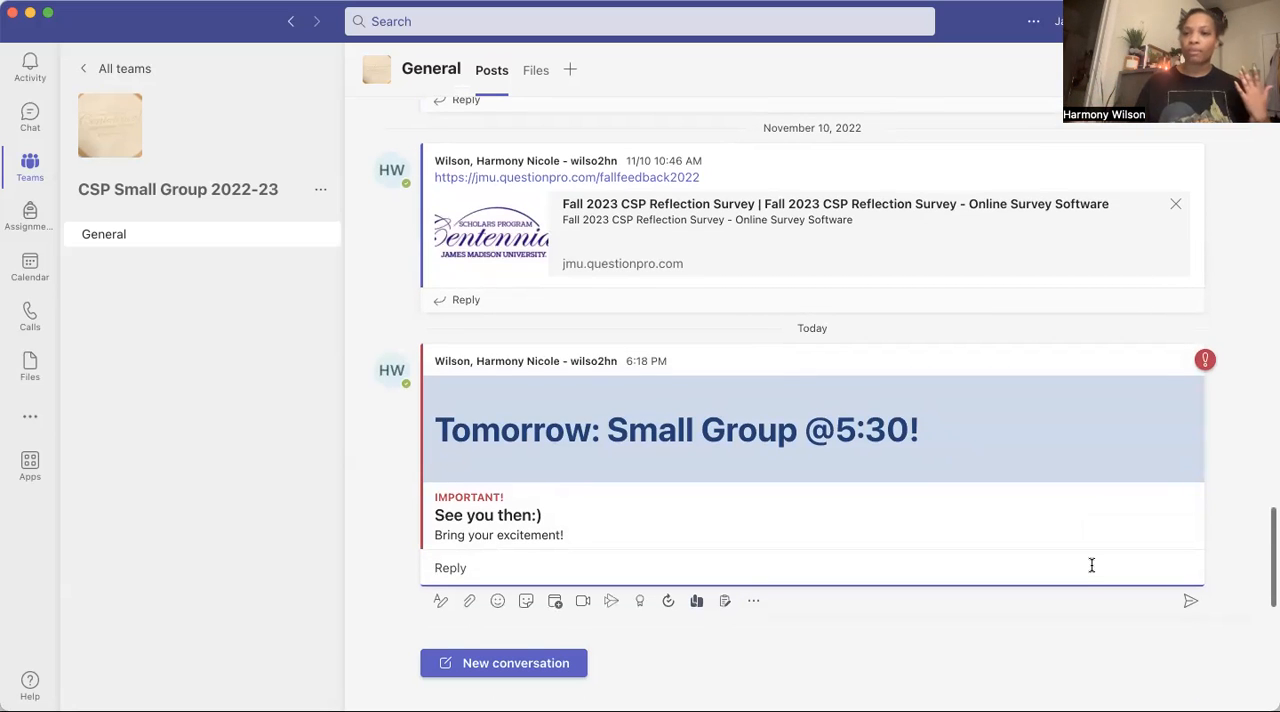
Start another post in the General channel as a New conversation with the expanded formatting options.
click(470, 665)
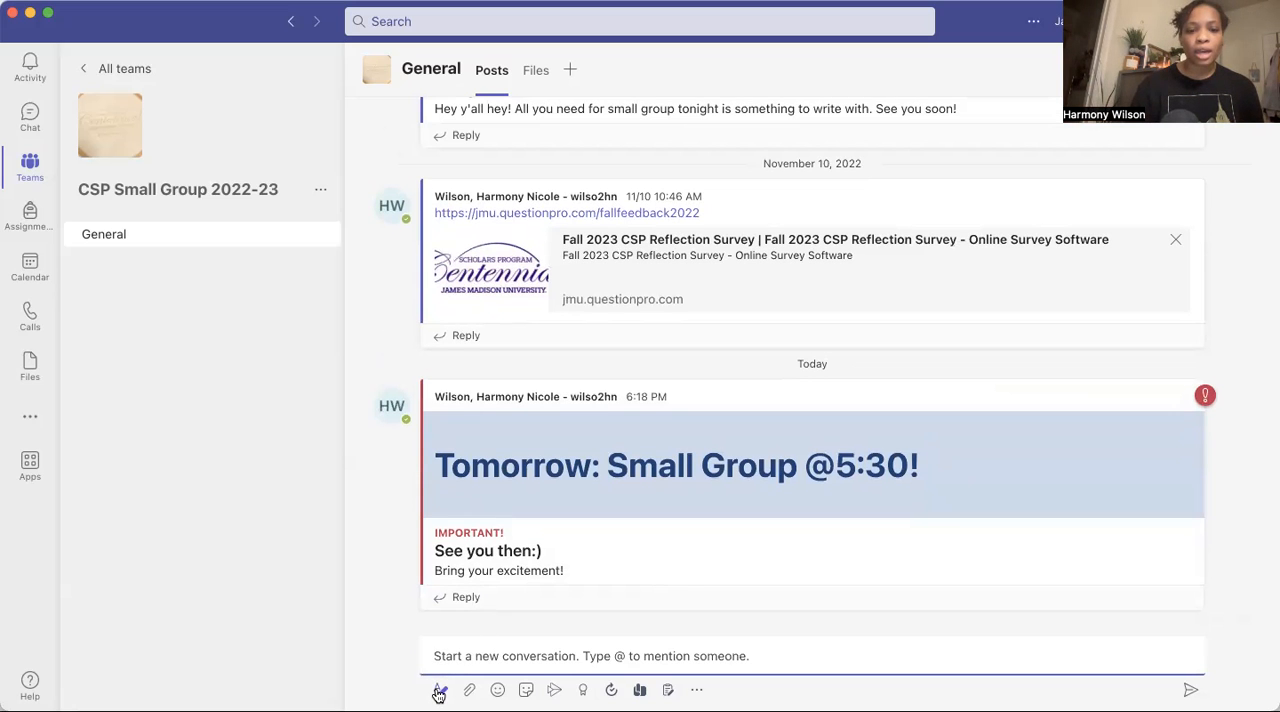
click(440, 690)
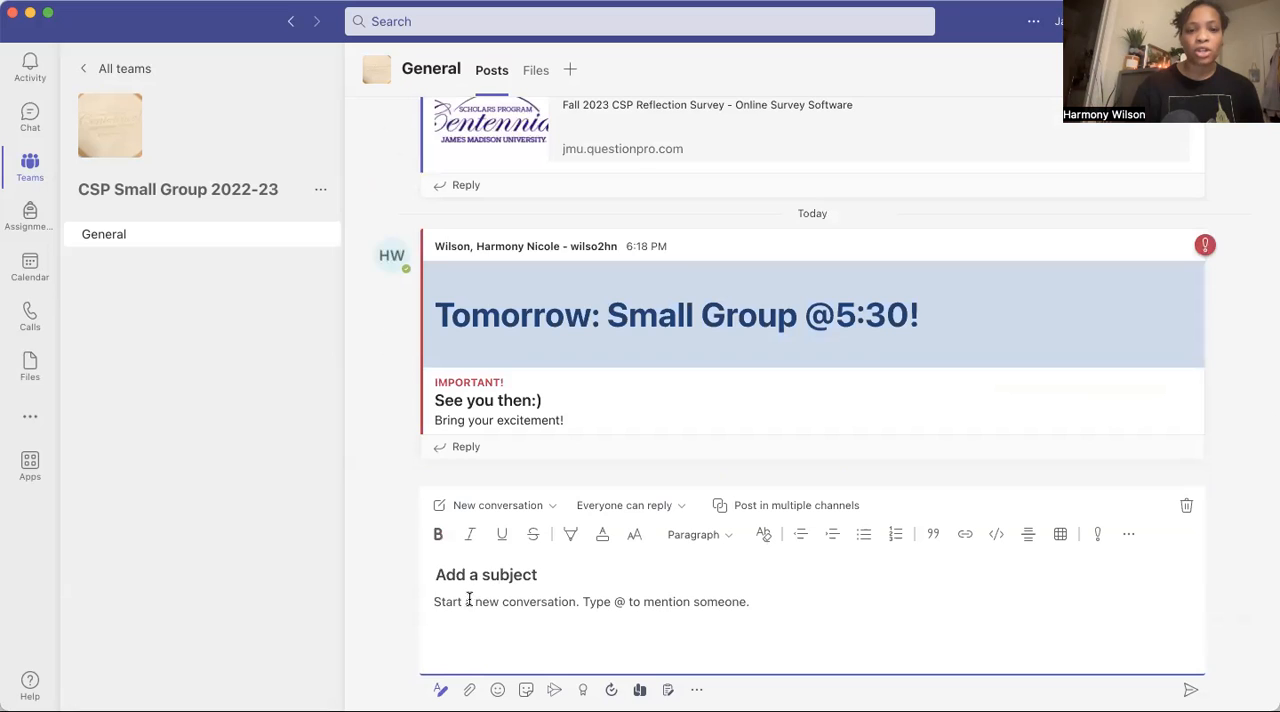
click(549, 506)
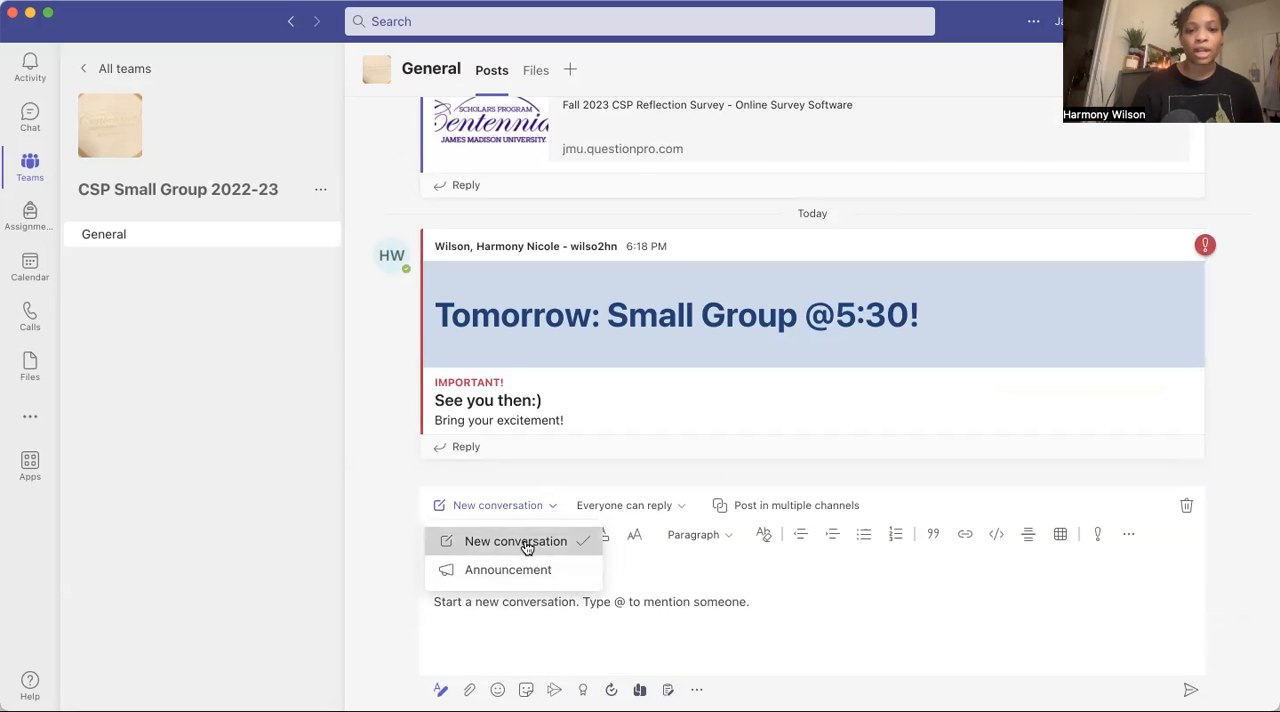
click(526, 548)
click(492, 663)
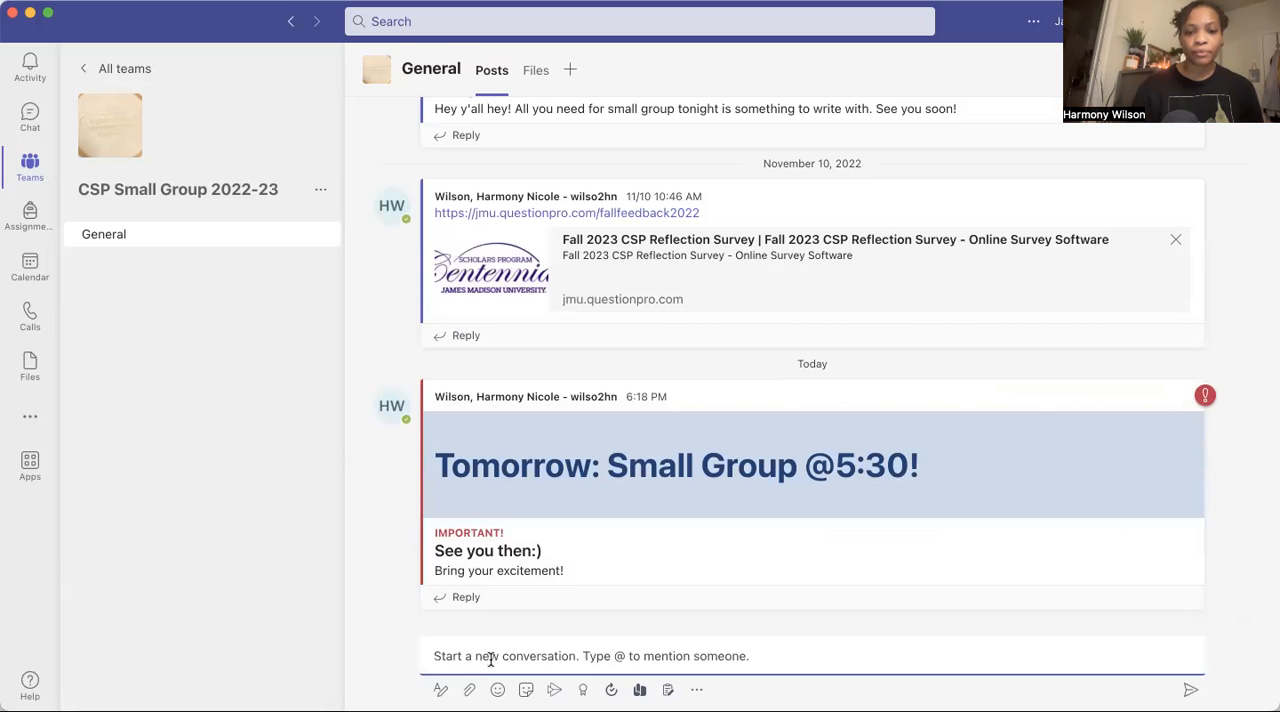
click(440, 689)
Give the new post the subject "Don't forget: no small group next week (Thanksgiving)".
click(528, 575)
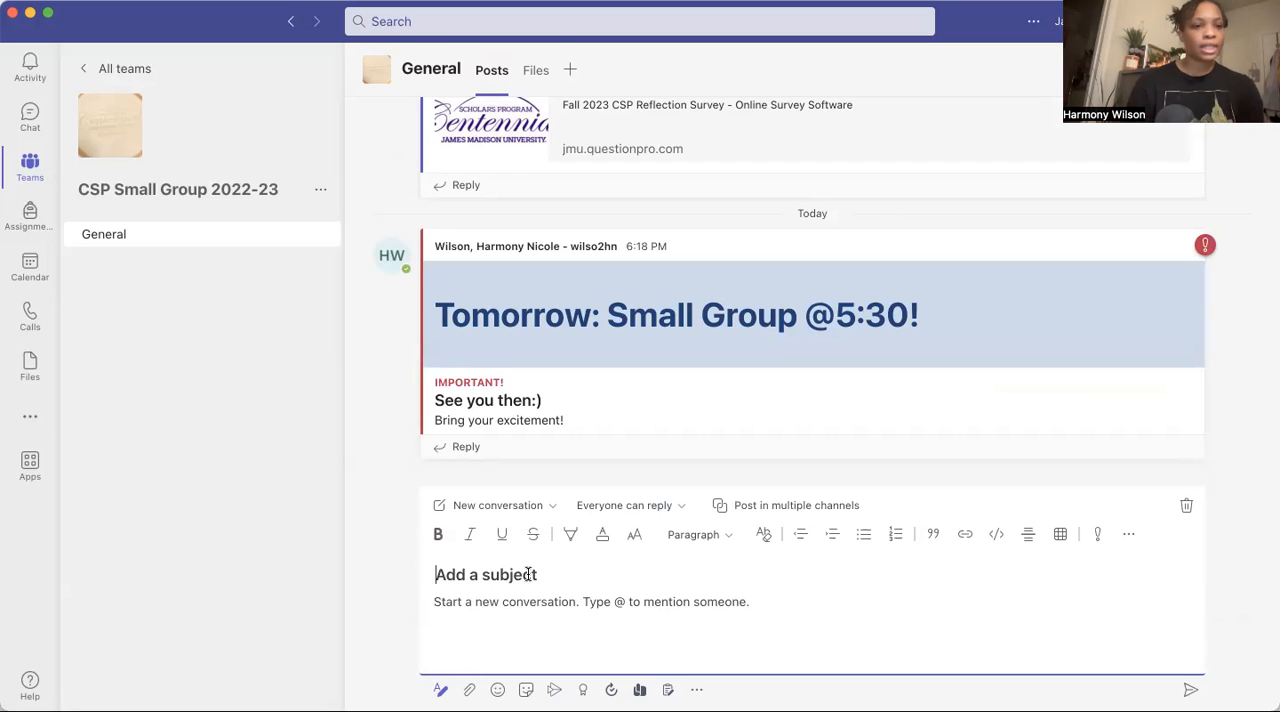
text(Do)
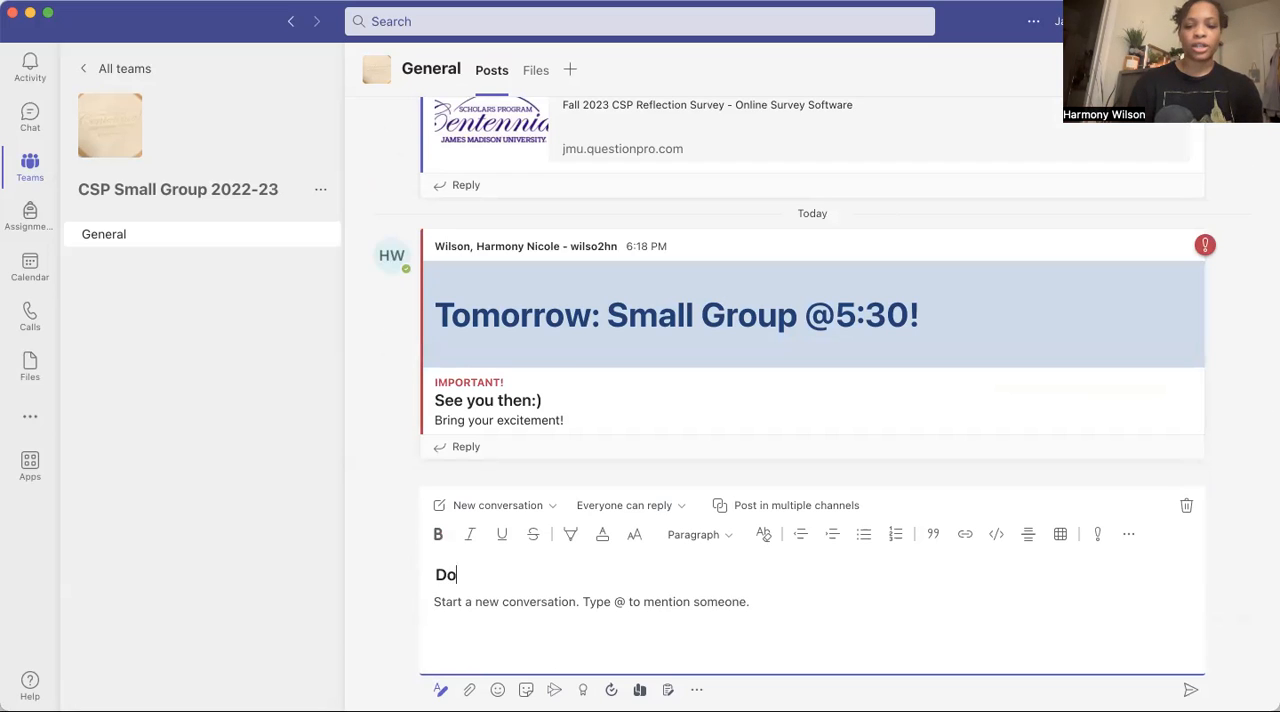
text(n't forge)
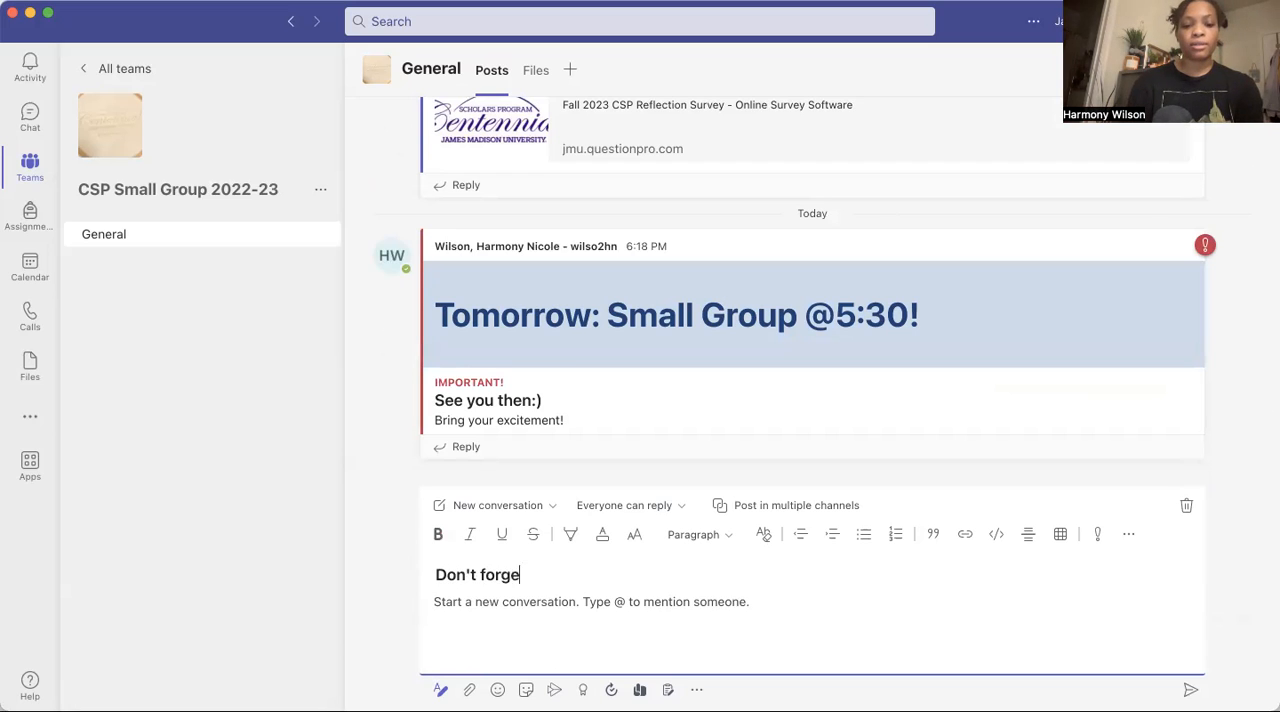
text(t: )
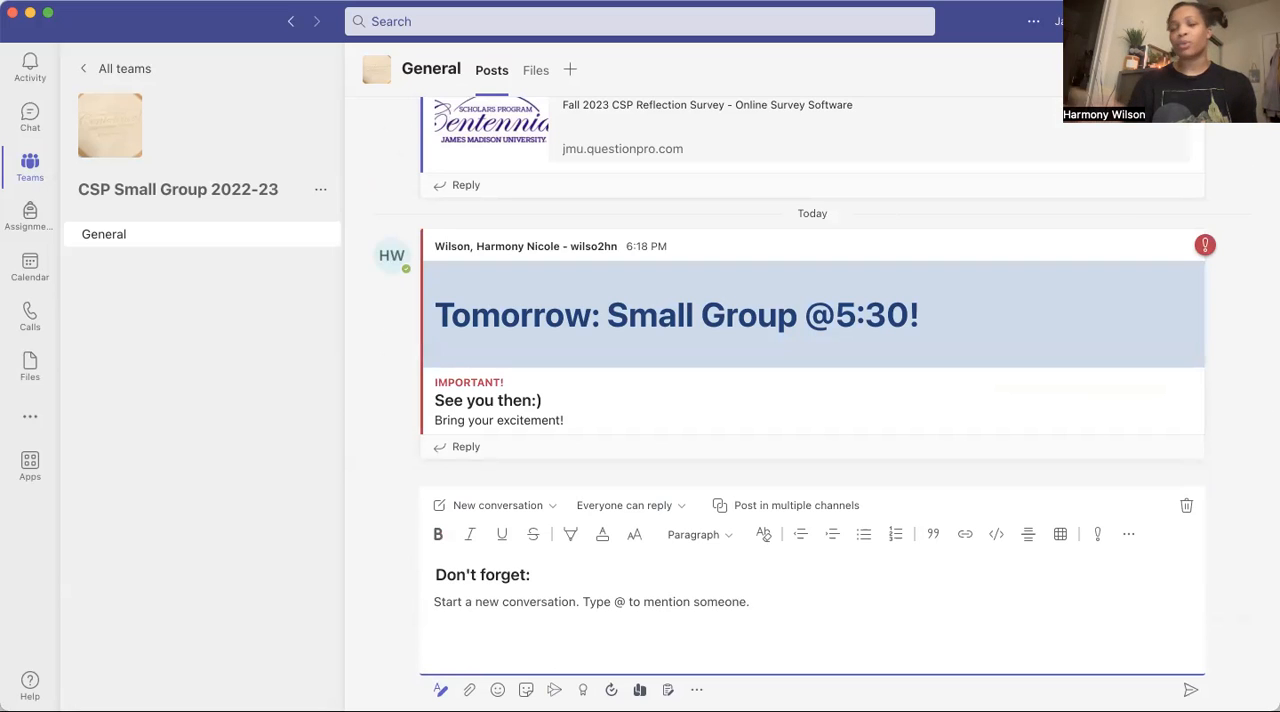
text(no sma)
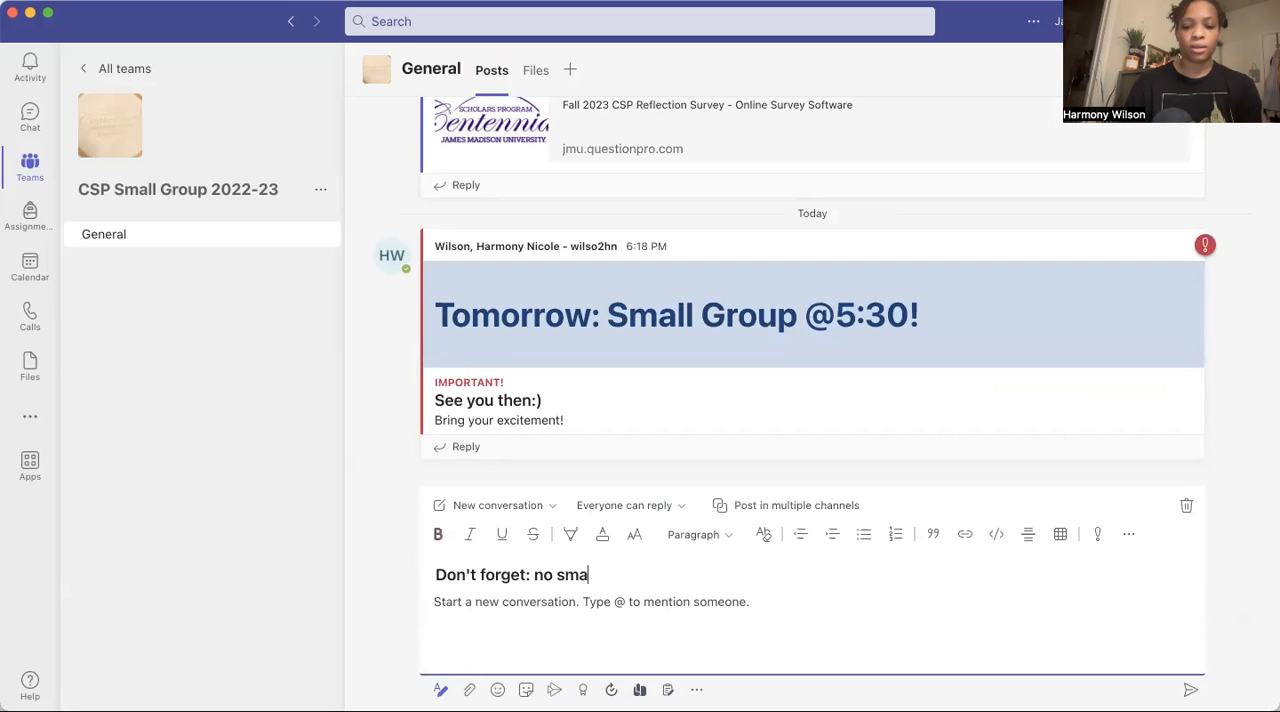
text(ll group)
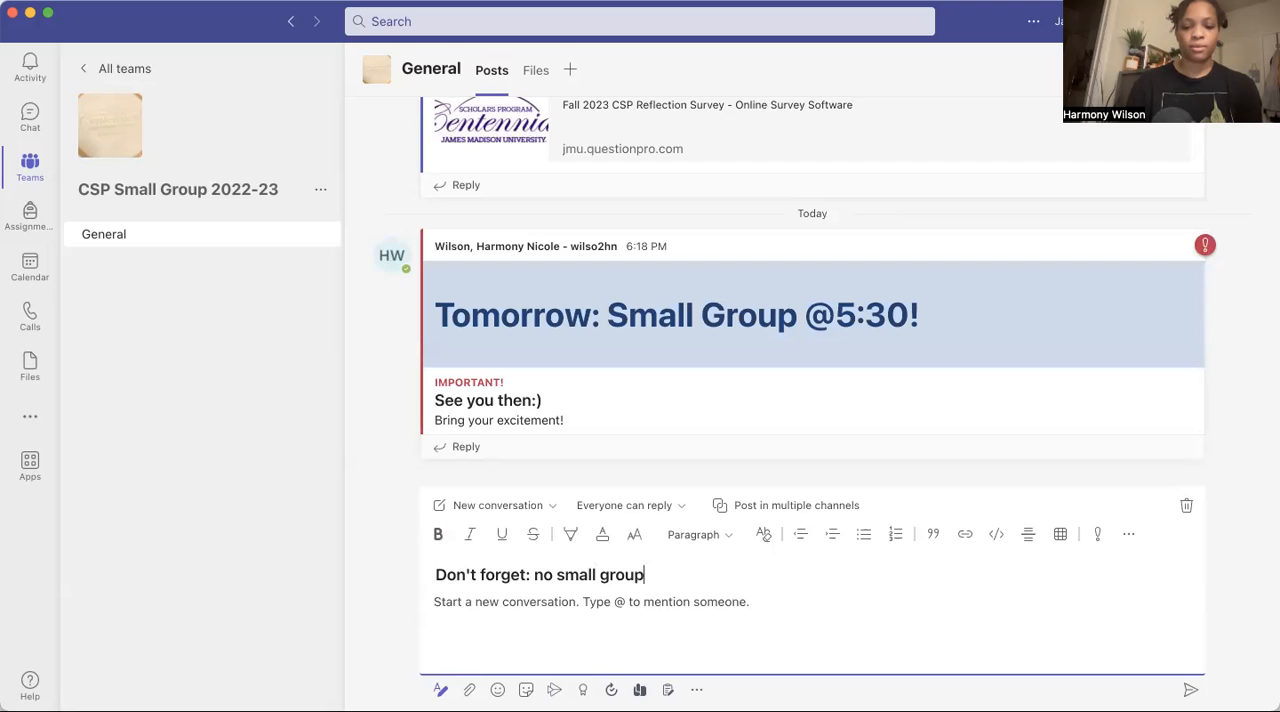
text( next week (Thanksg)
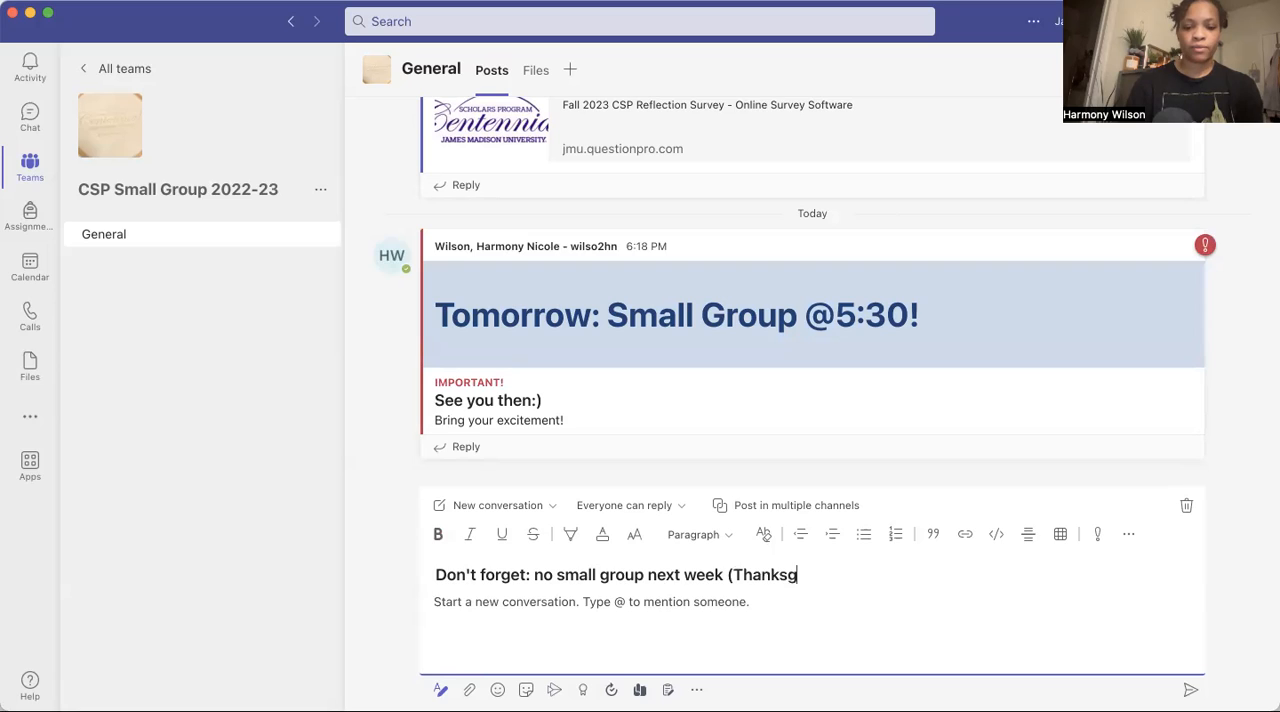
text(iving))
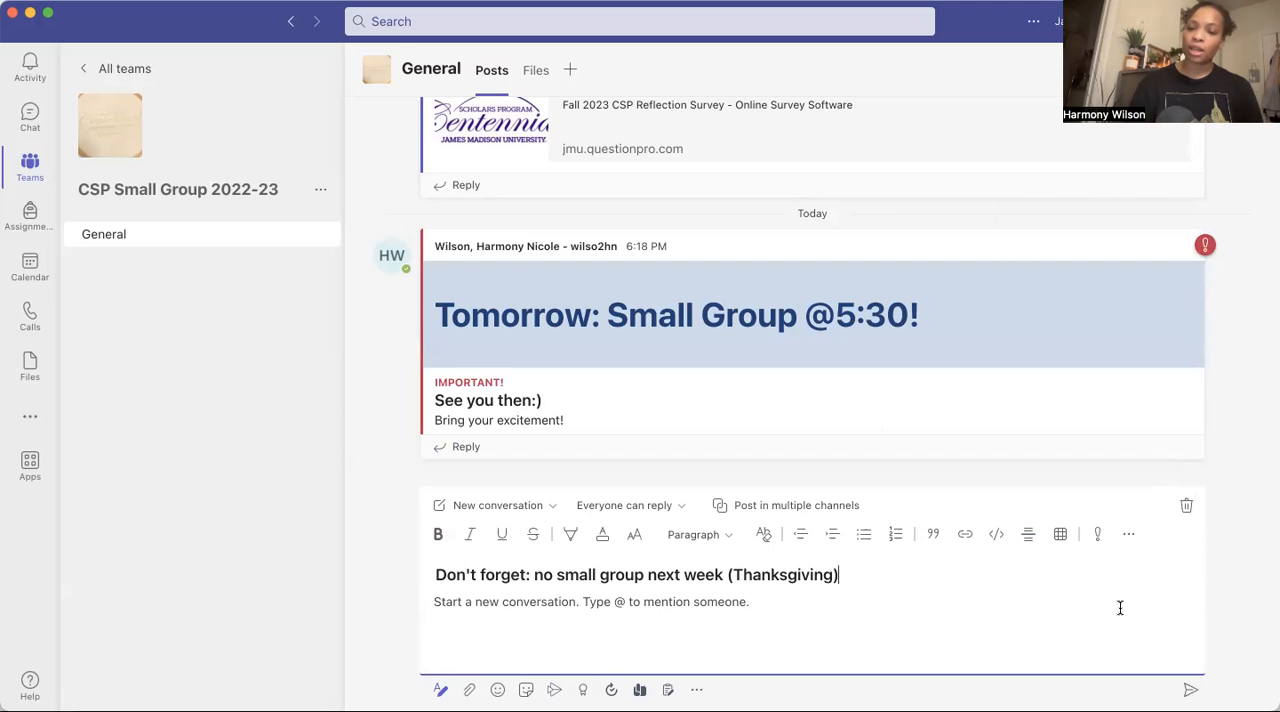
Discard the unsent post draft.
click(1188, 507)
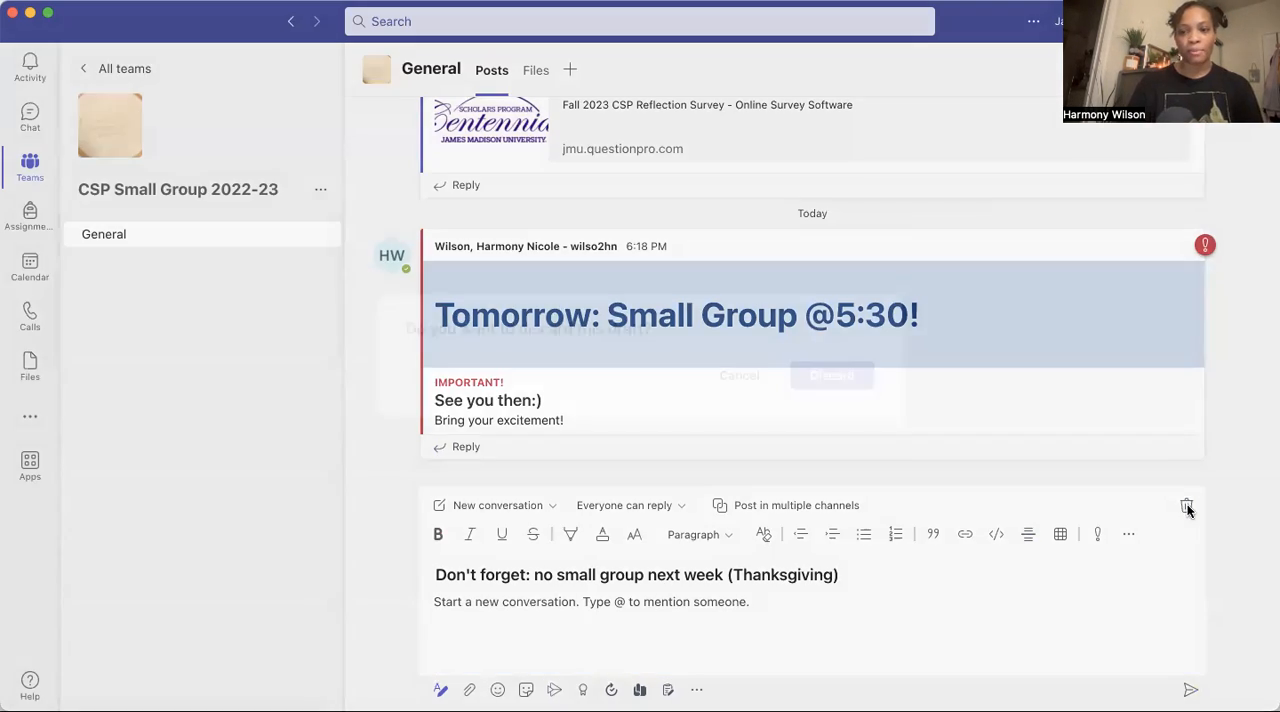
click(845, 376)
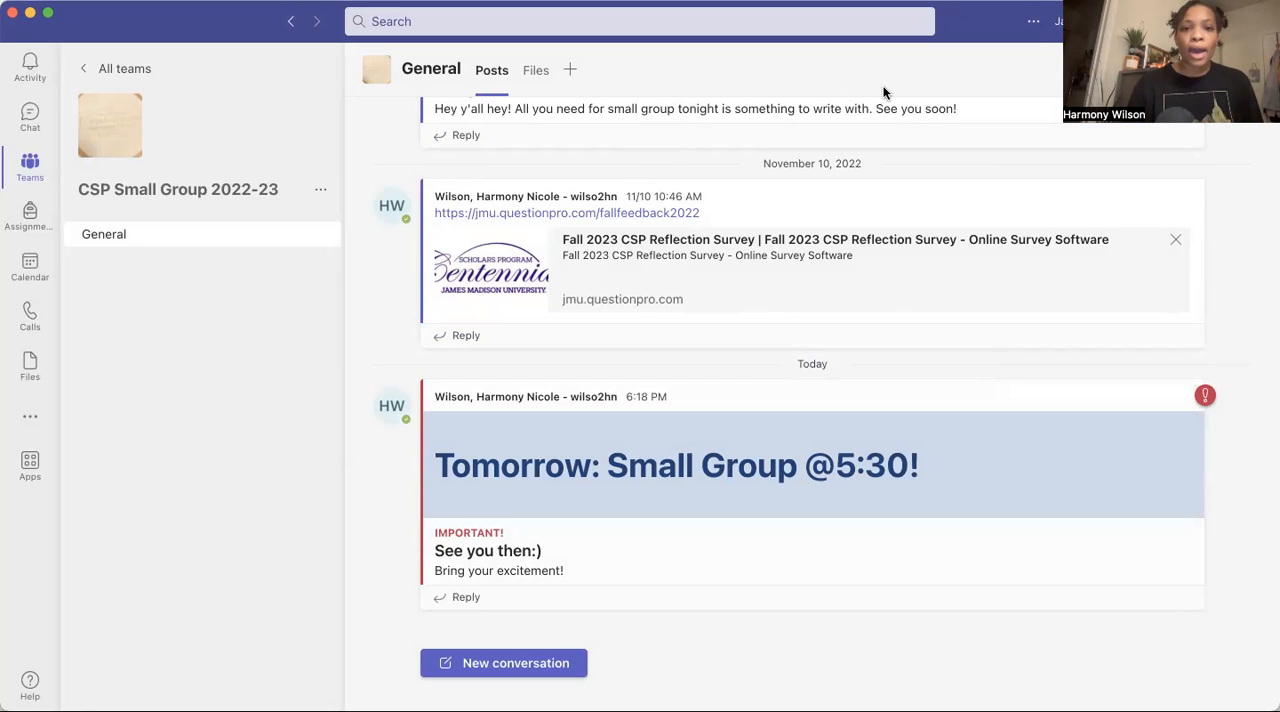
Upload the Word document "Example file.docx" to the General channel's files.
click(534, 72)
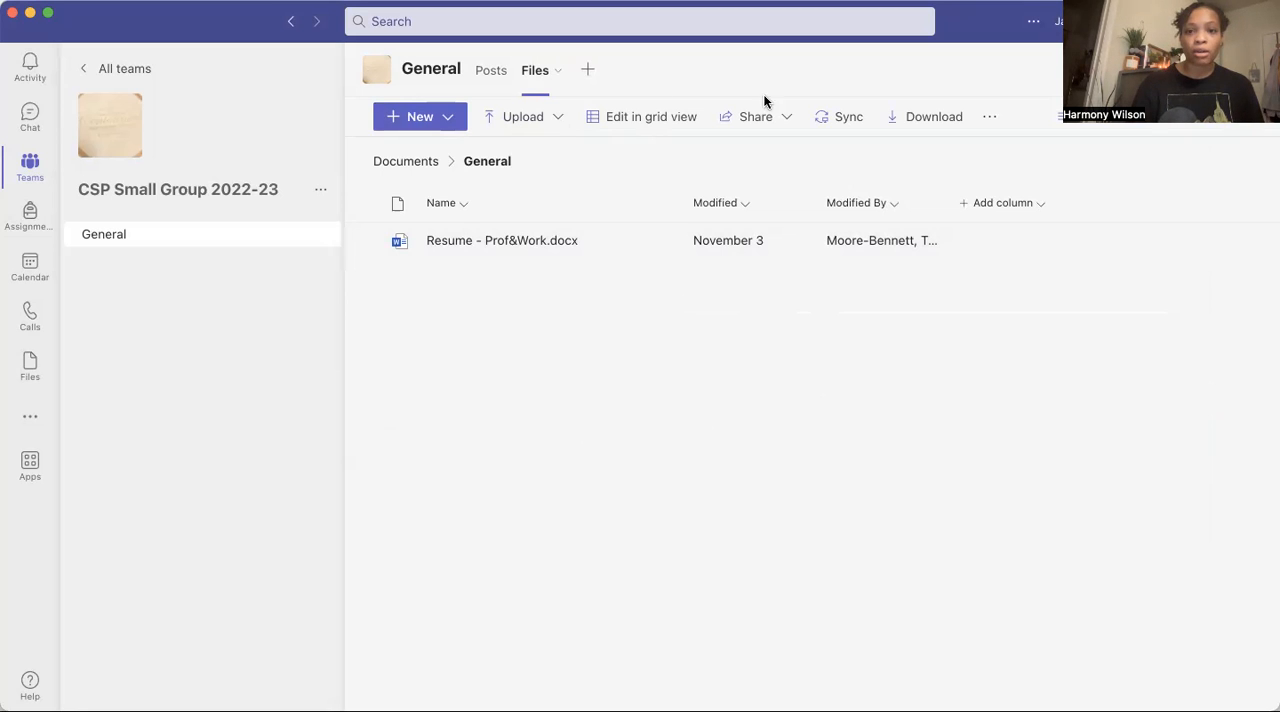
click(549, 117)
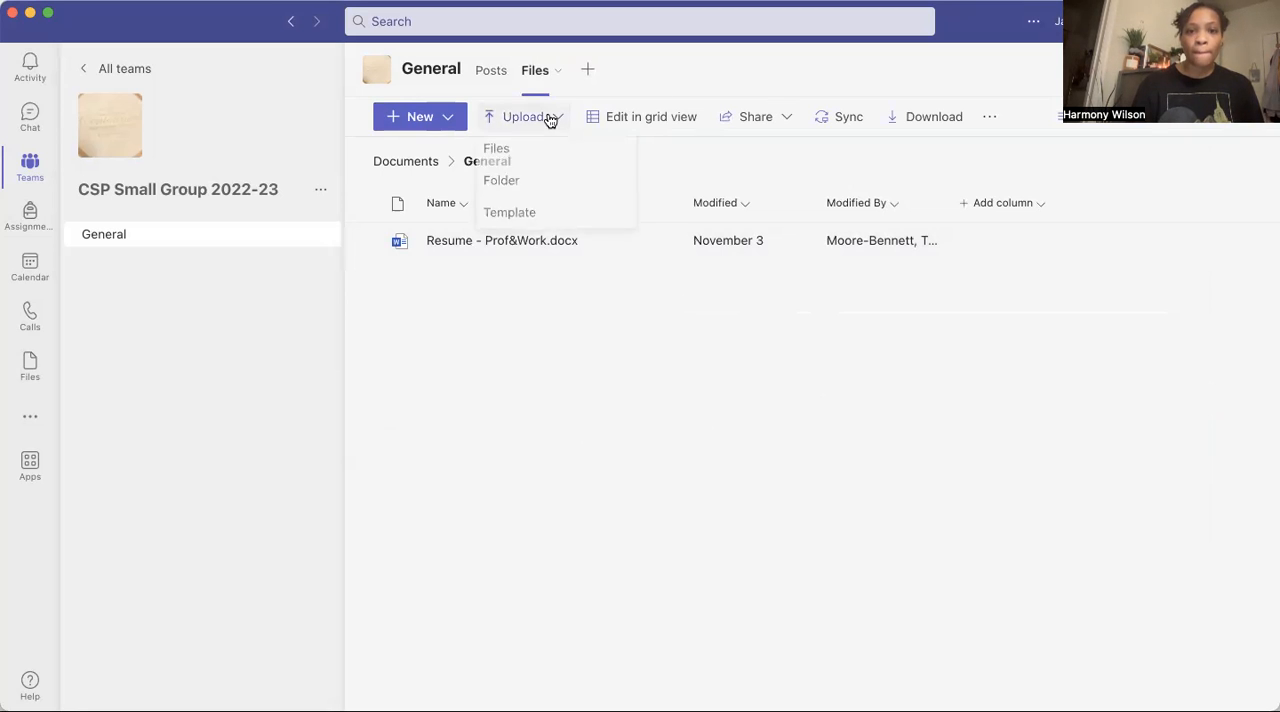
click(508, 153)
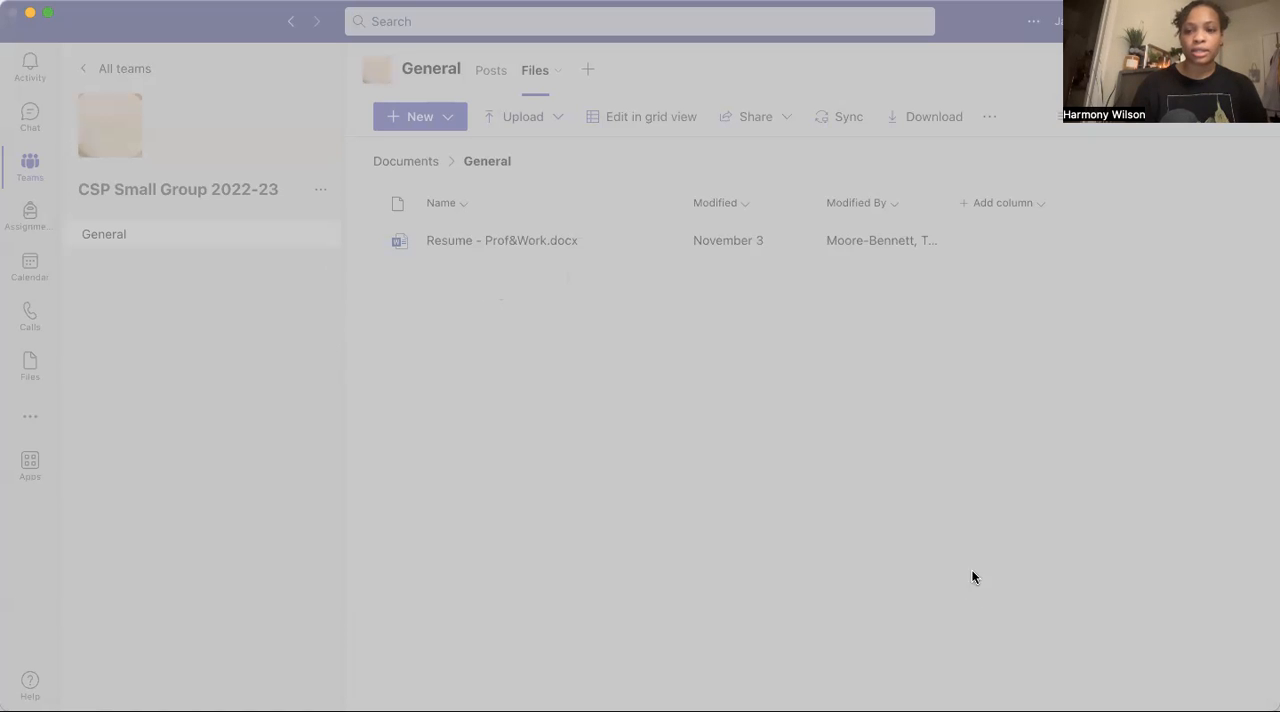
click(955, 535)
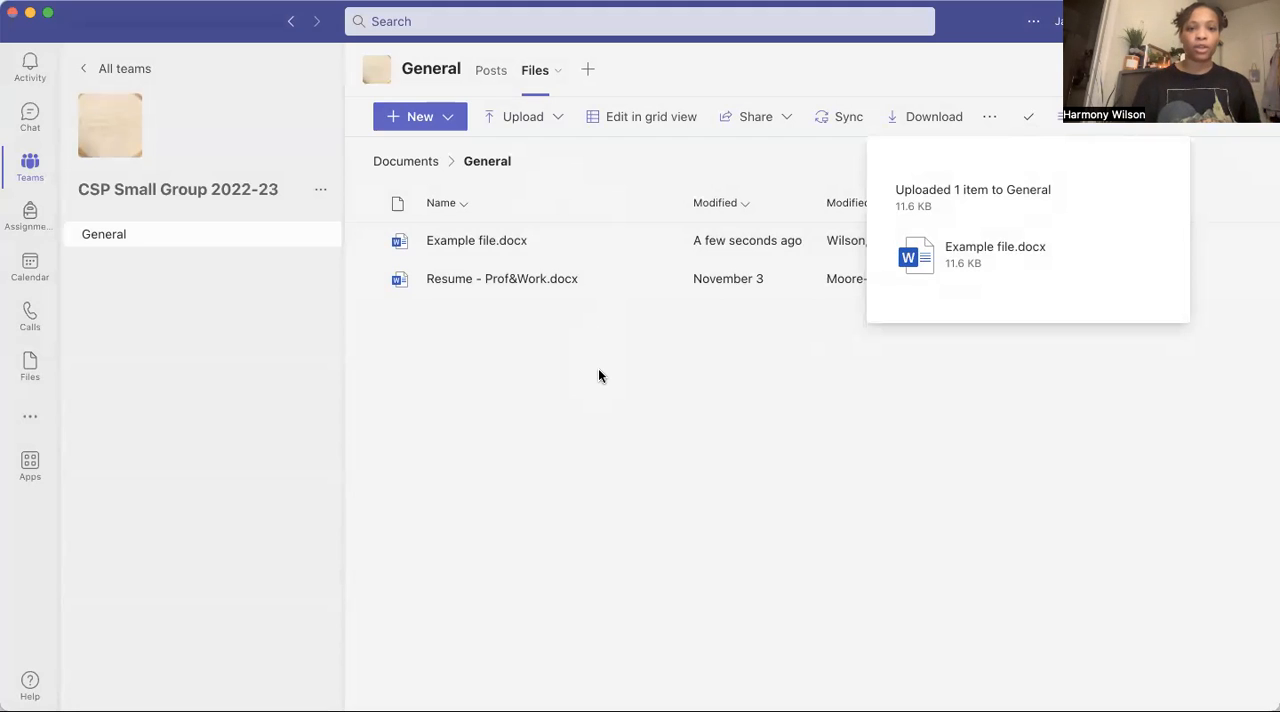
Upload the image "examplekittyonbeach.png" to the General channel's files, preview it and close the preview.
click(557, 124)
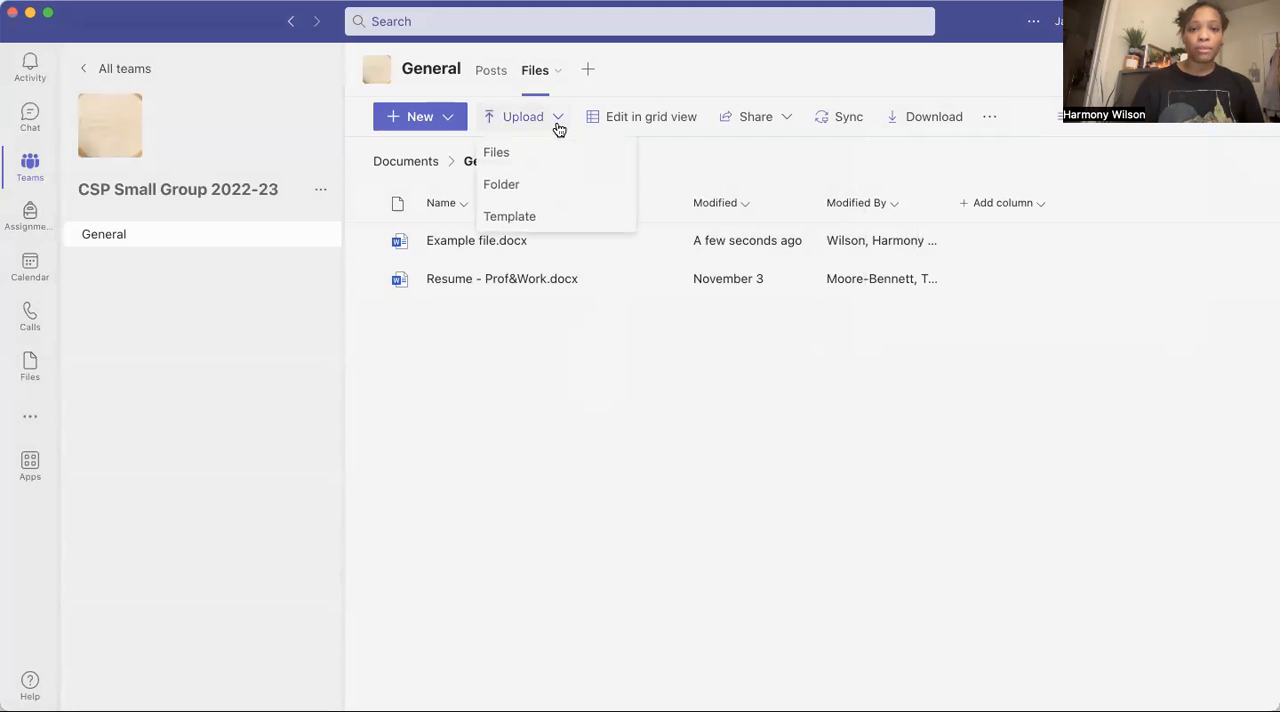
click(497, 153)
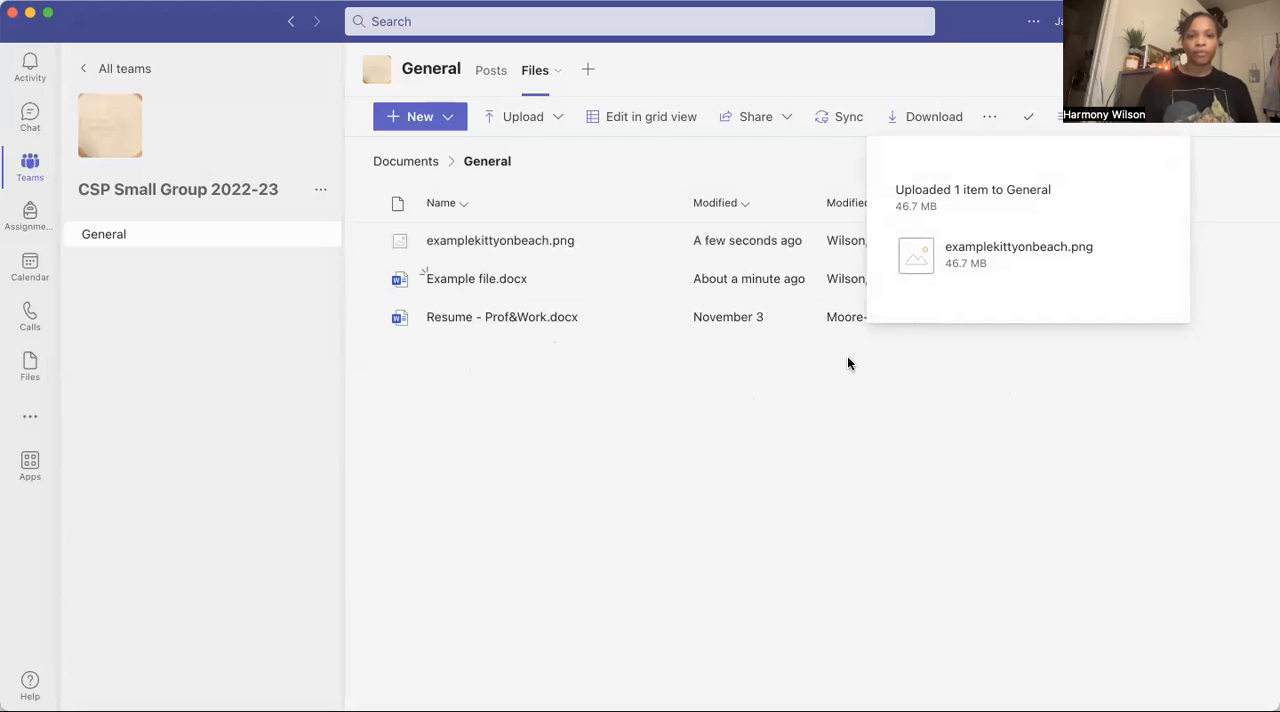
click(513, 241)
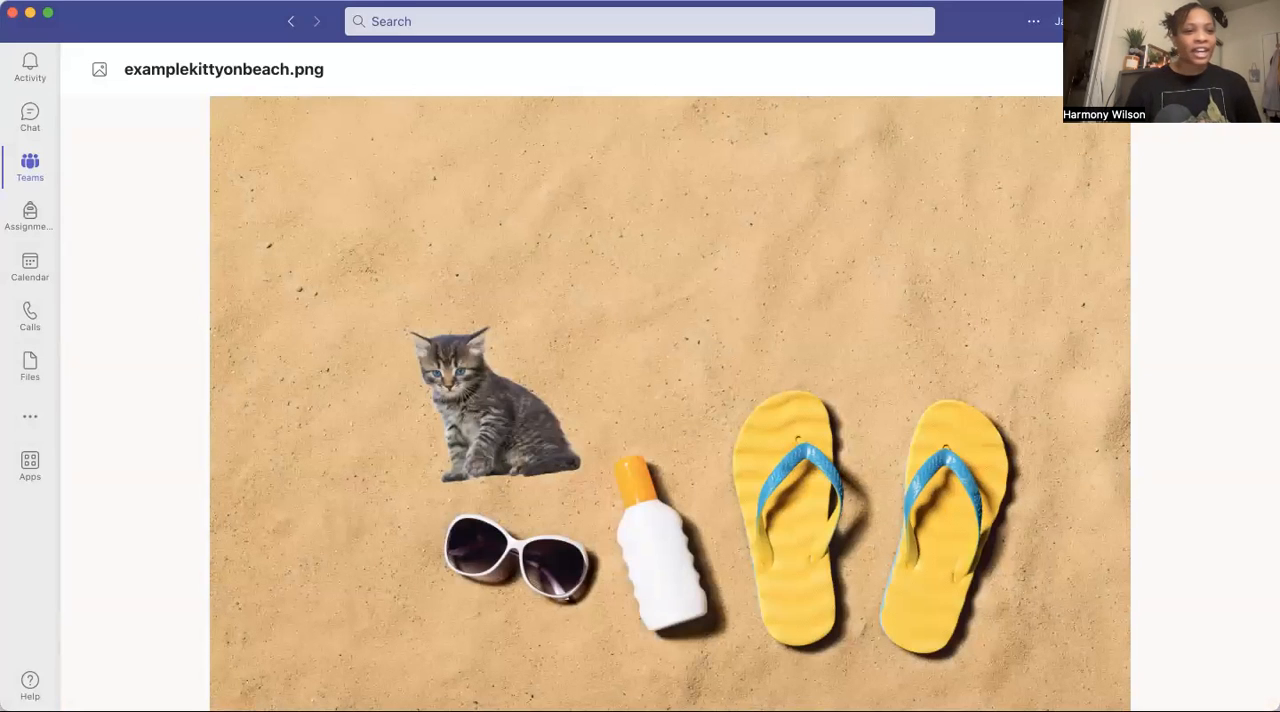
click(1238, 69)
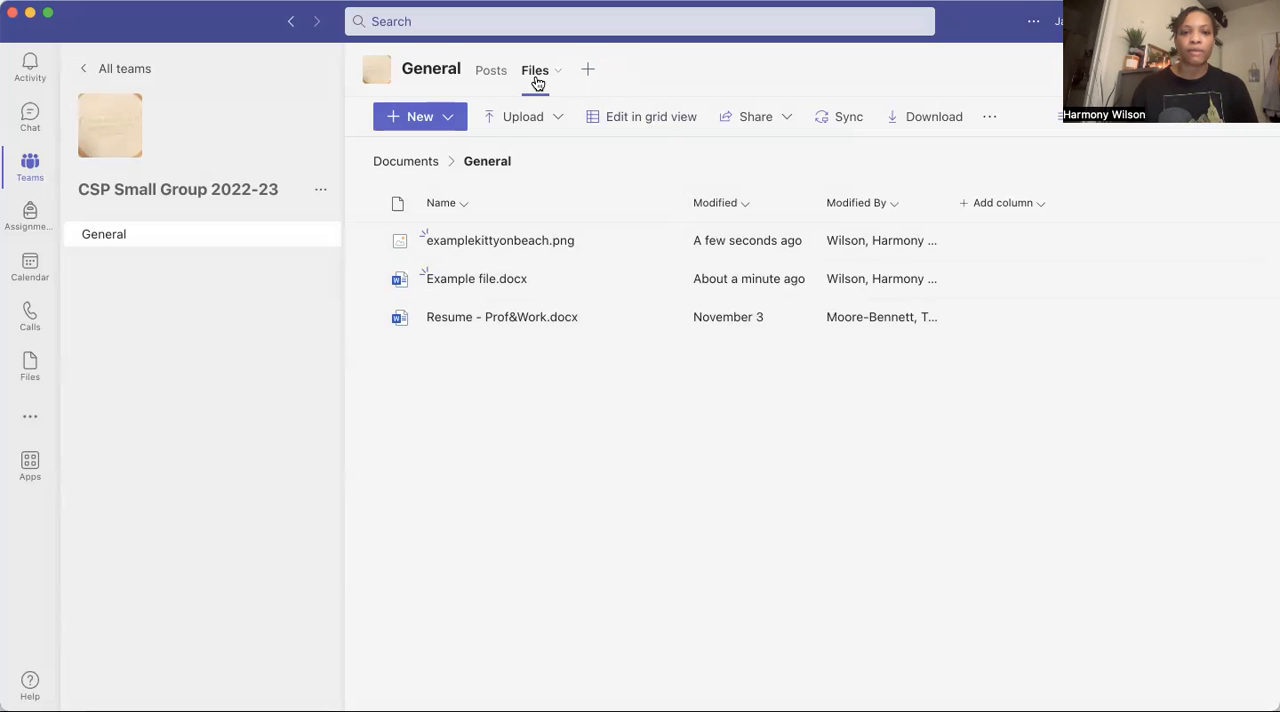
Add the YouTube app as a tab in the General channel, with a channel post about the tab.
click(588, 70)
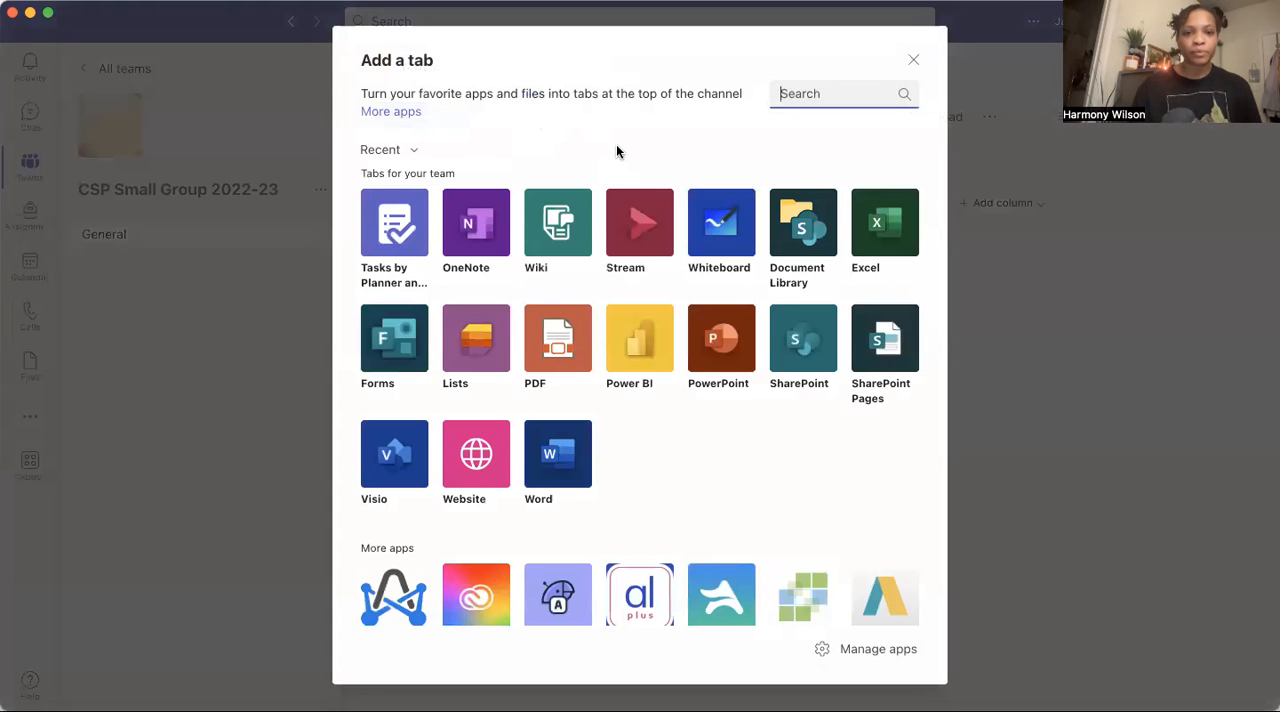
scroll(545, 403, down, 3)
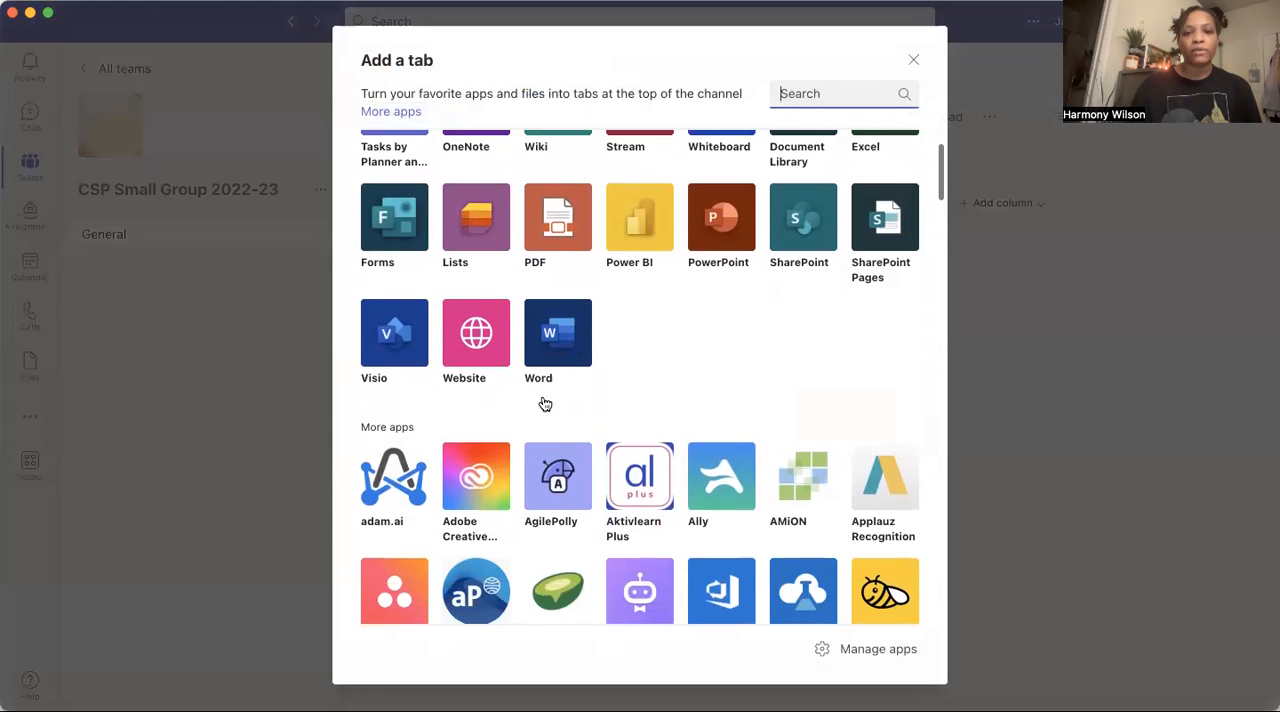
scroll(545, 403, down, 20)
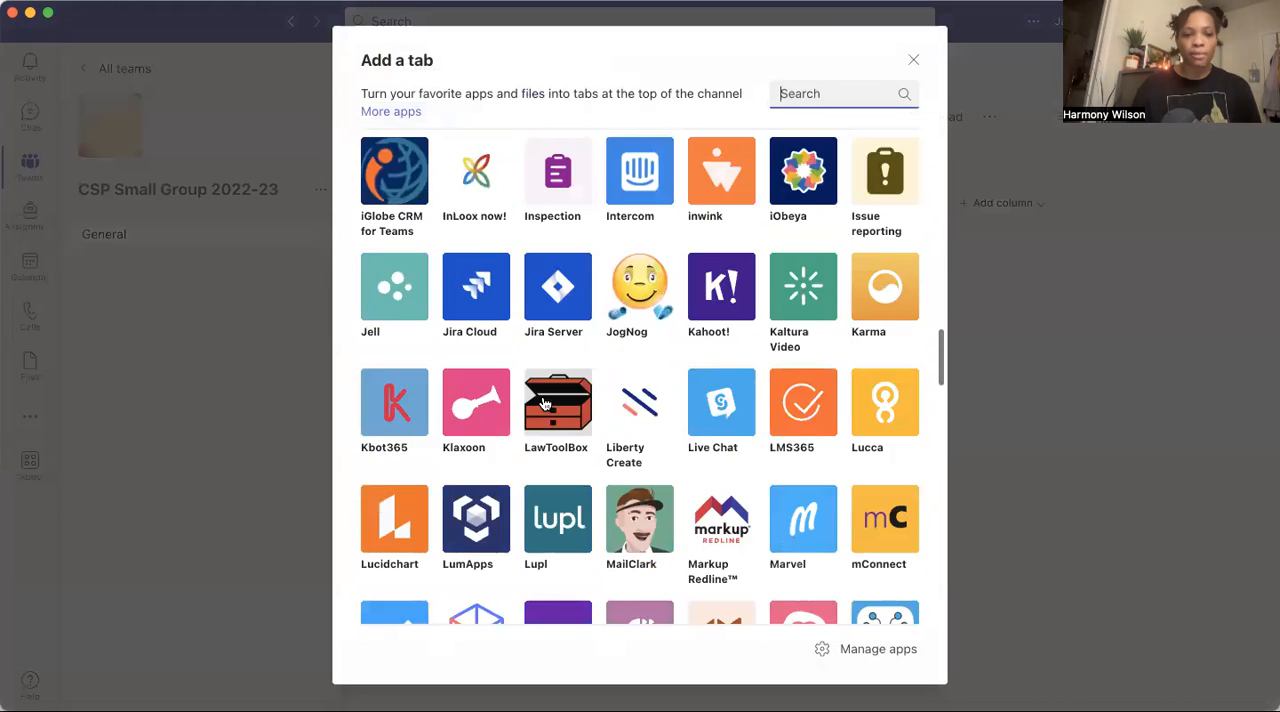
scroll(545, 403, down, 5)
scroll(545, 403, up, 1)
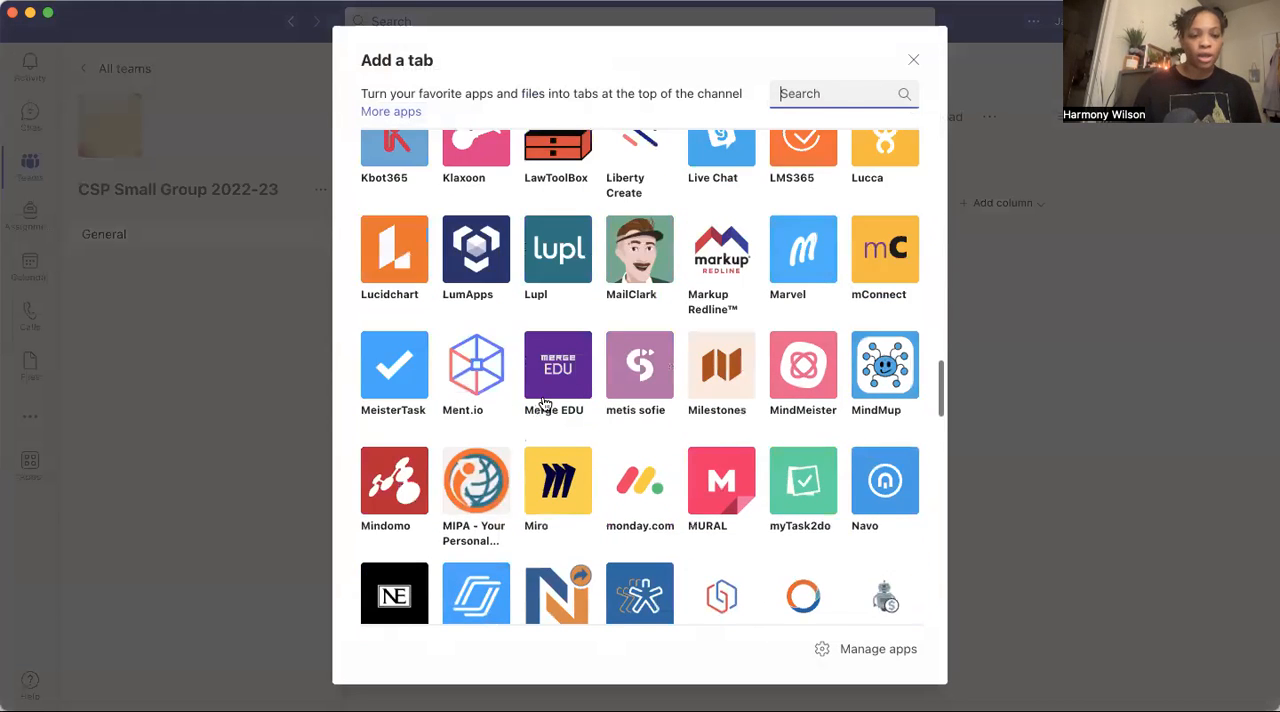
scroll(545, 403, up, 10)
scroll(545, 403, down, 9)
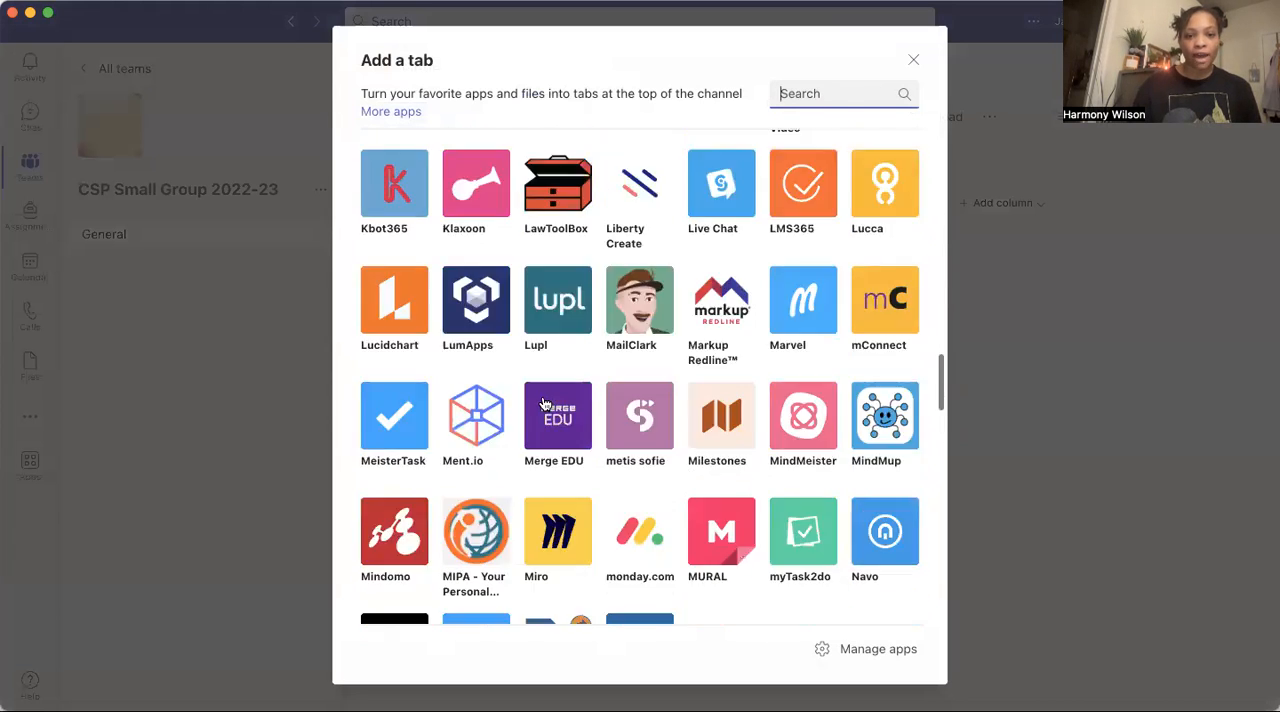
scroll(545, 403, down, 20)
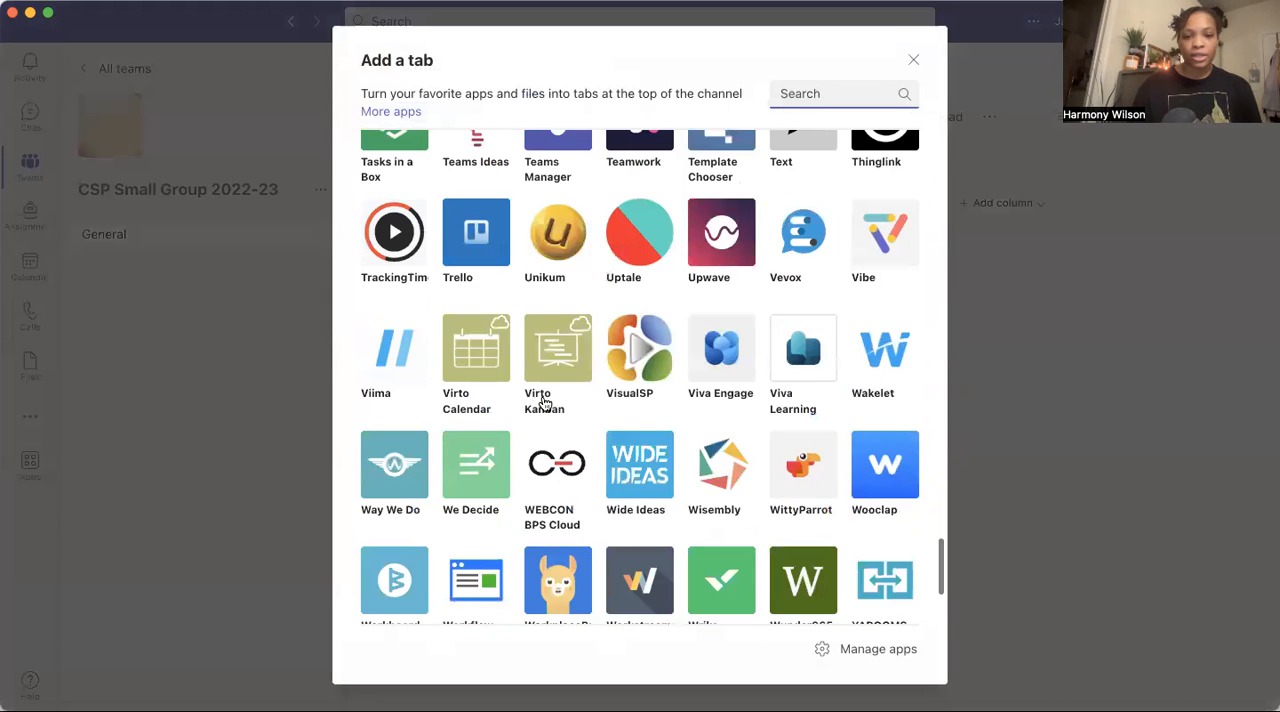
scroll(545, 403, down, 5)
click(474, 429)
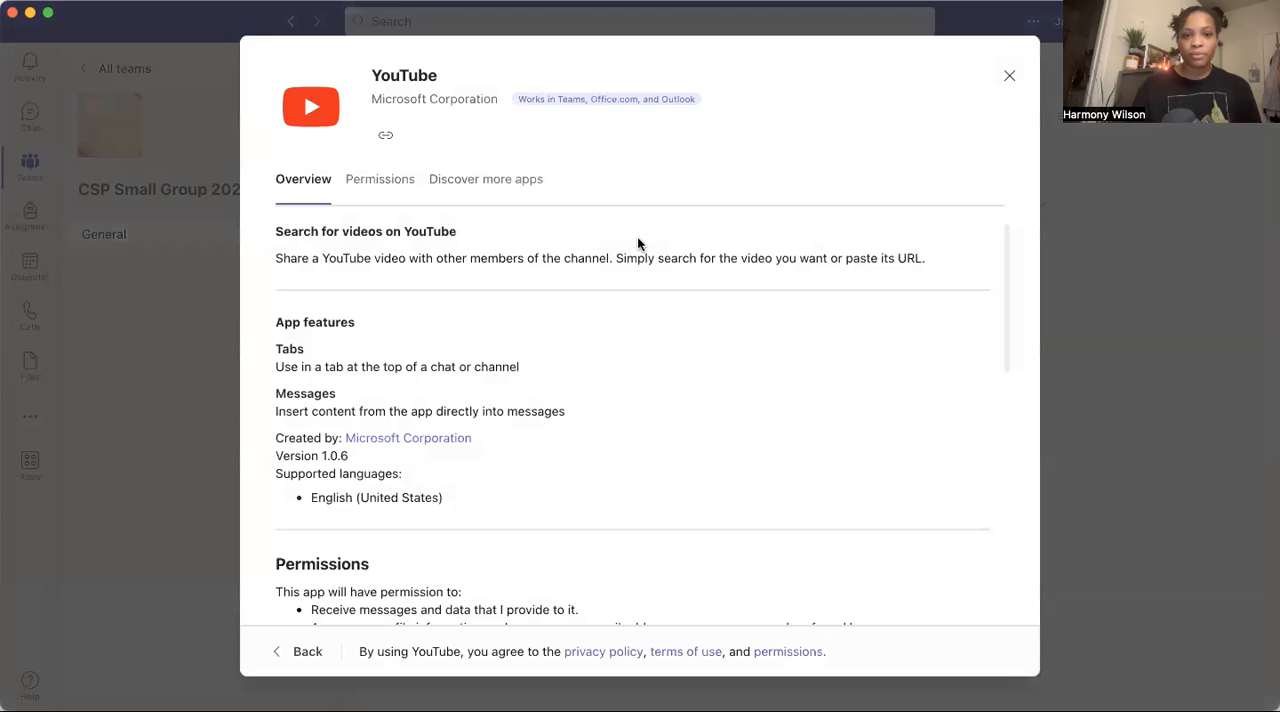
click(486, 179)
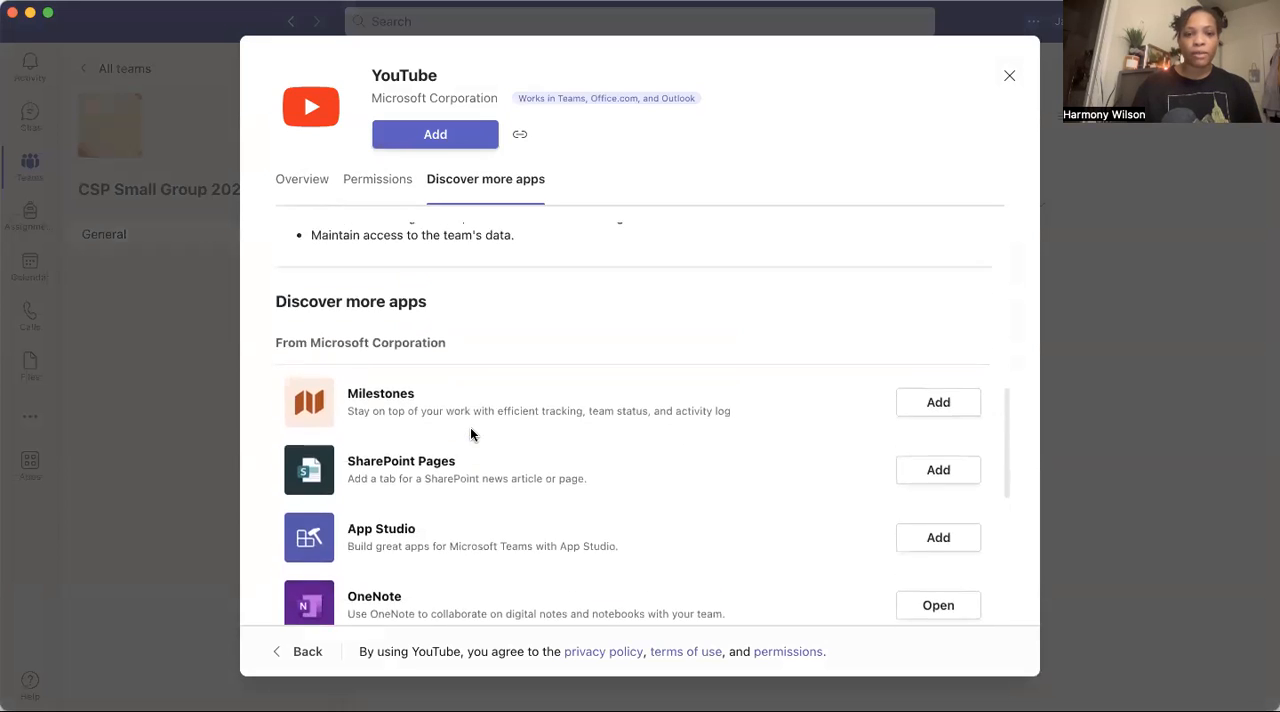
scroll(471, 433, up, 5)
click(458, 141)
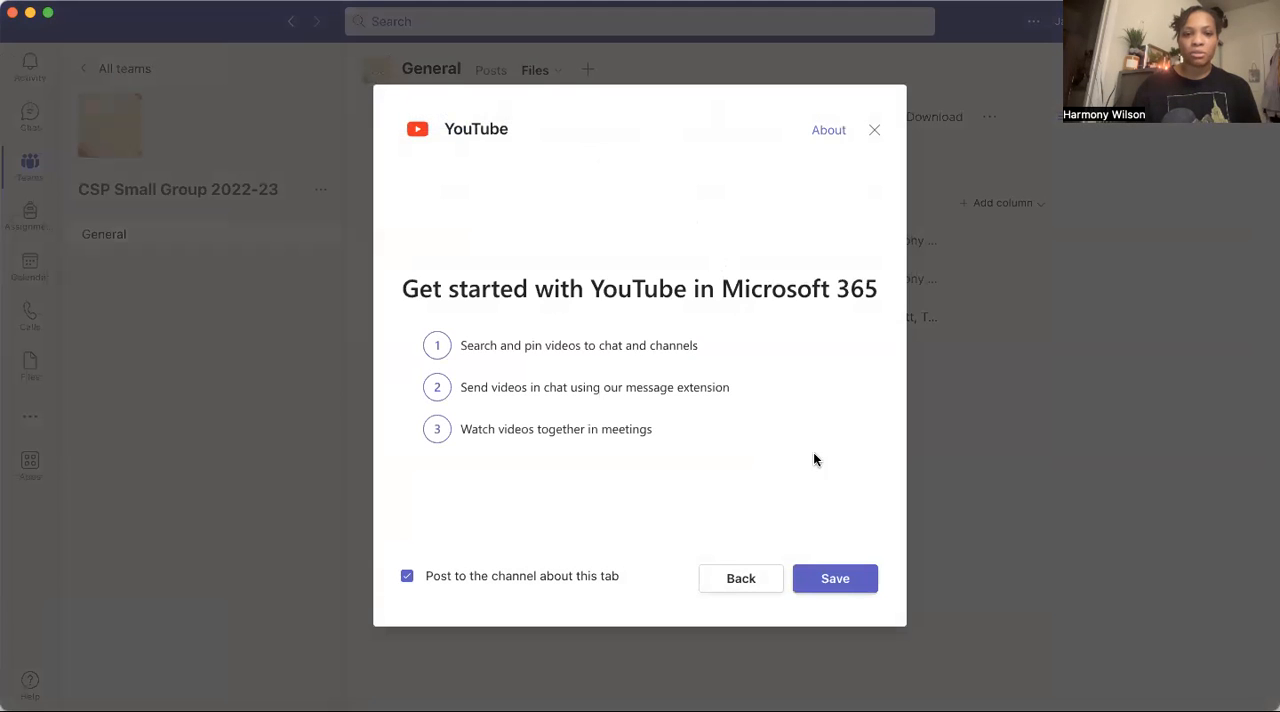
click(838, 581)
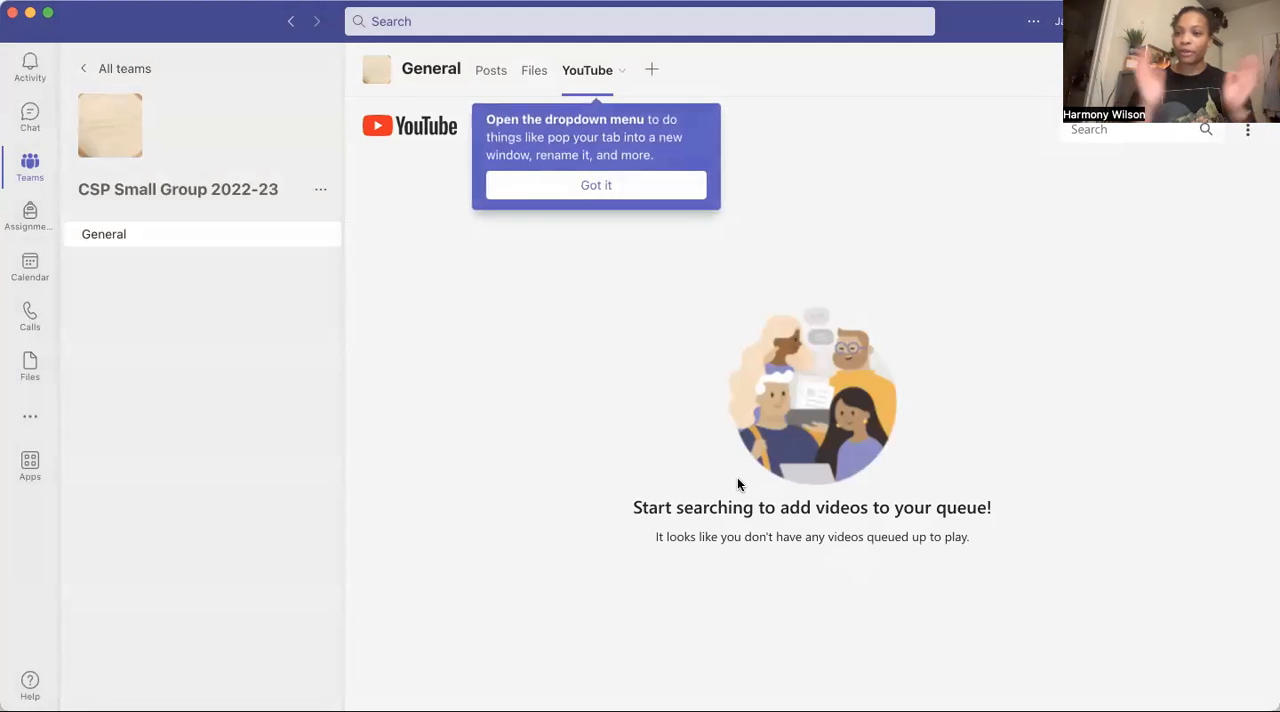
click(653, 72)
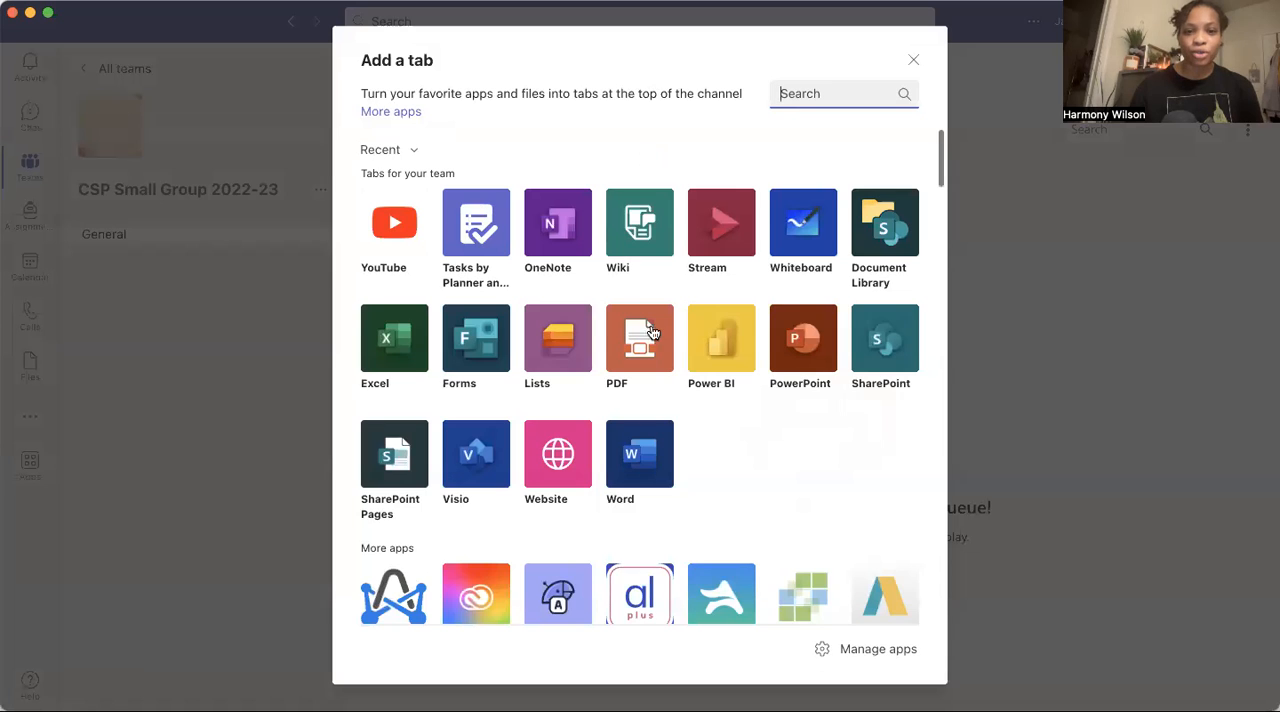
scroll(623, 374, down, 10)
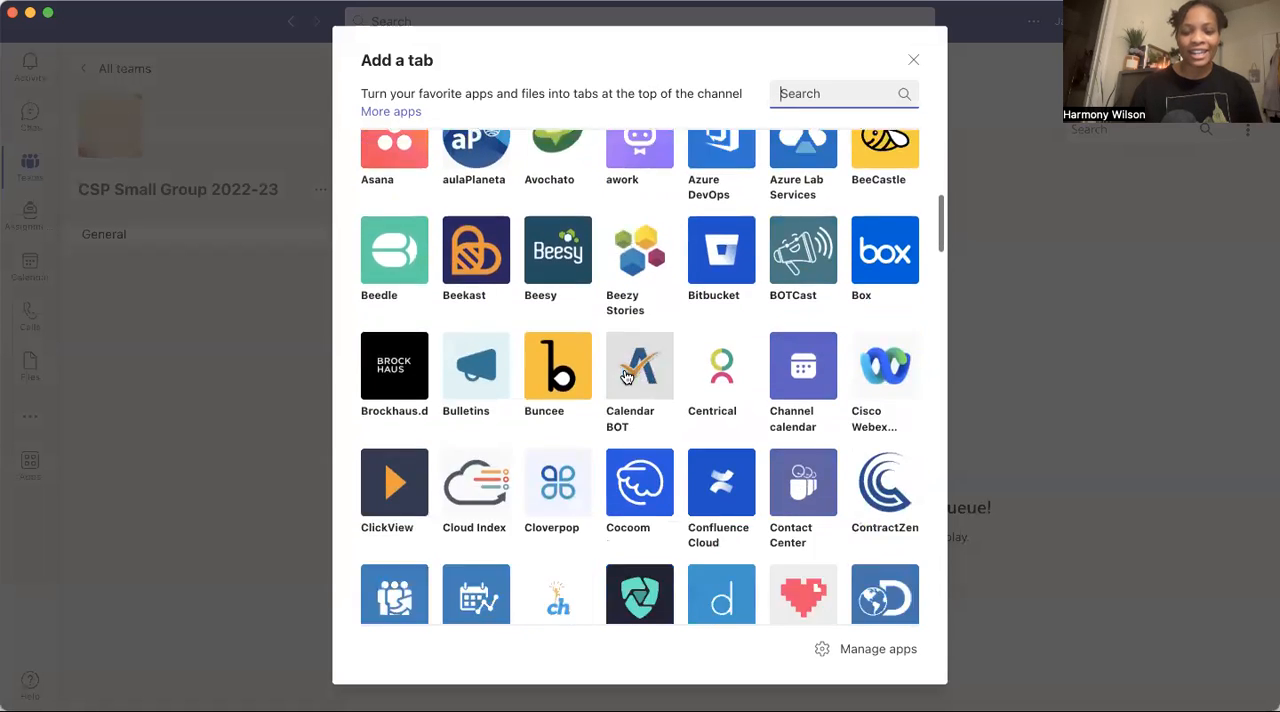
scroll(623, 374, down, 10)
scroll(624, 376, down, 10)
scroll(624, 376, down, 10)
scroll(624, 376, down, 4)
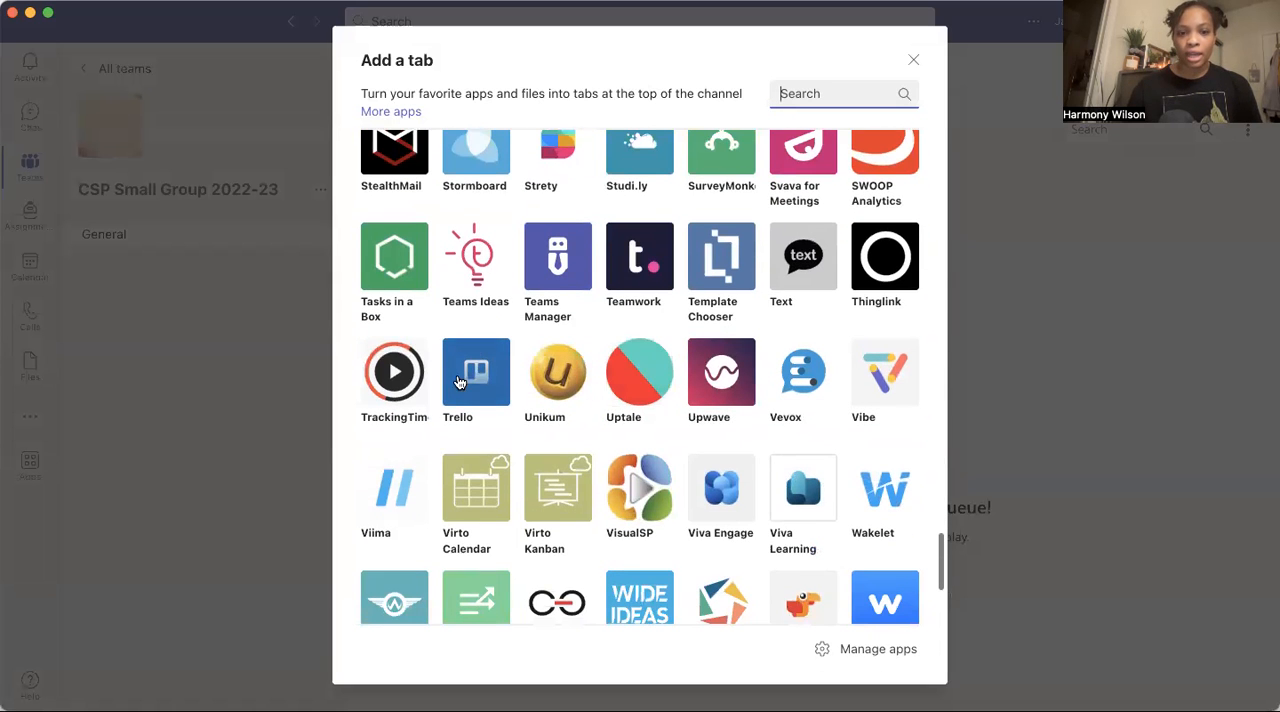
click(459, 382)
click(447, 134)
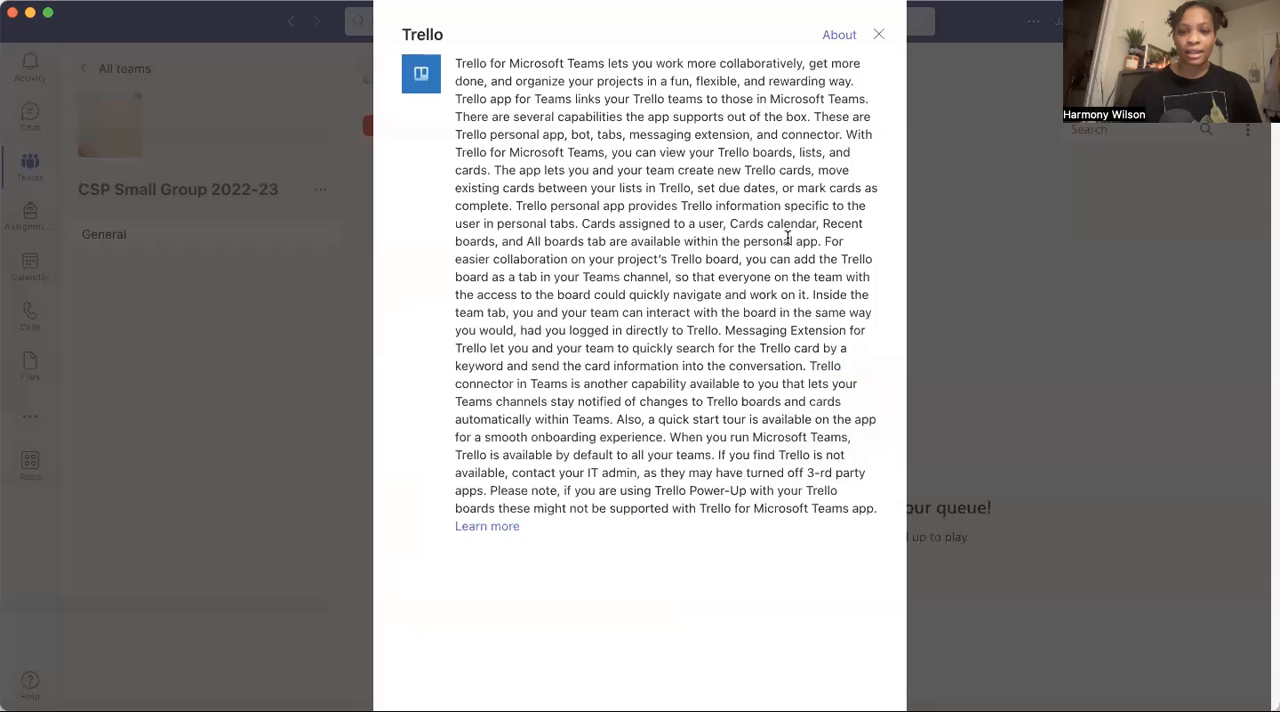
scroll(668, 500, down, 3)
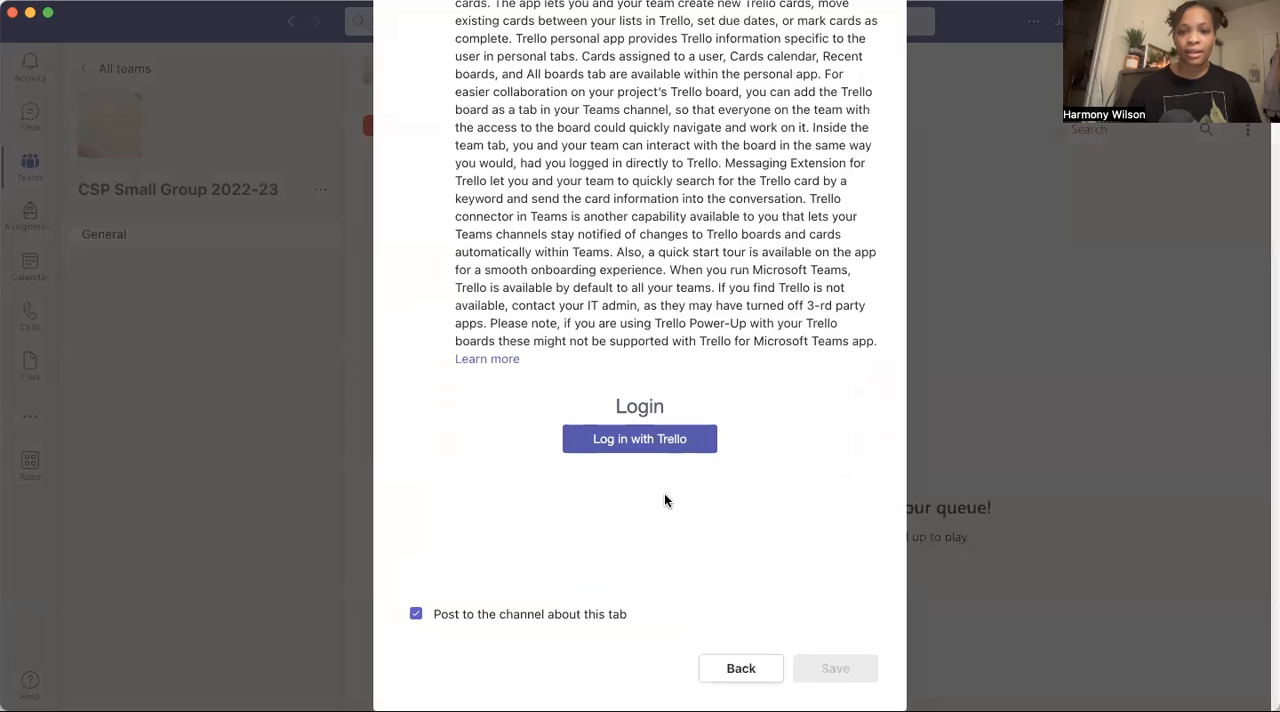
click(703, 444)
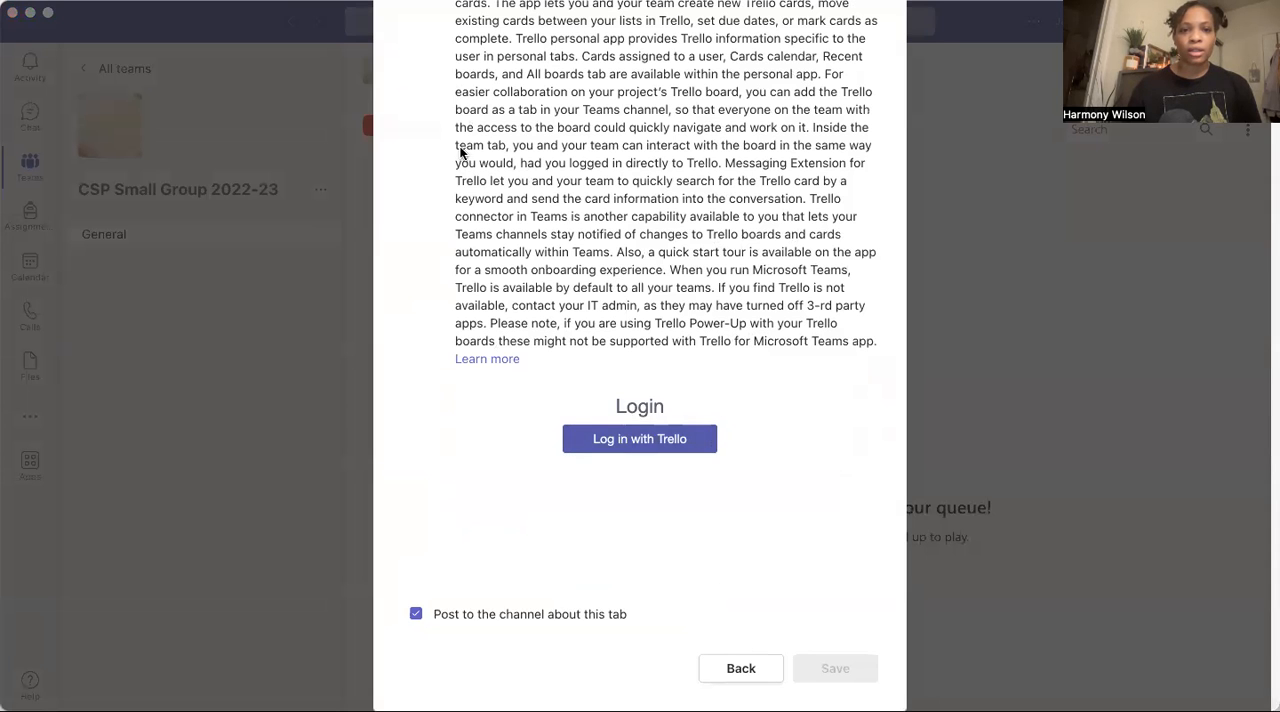
click(404, 117)
scroll(560, 236, up, 3)
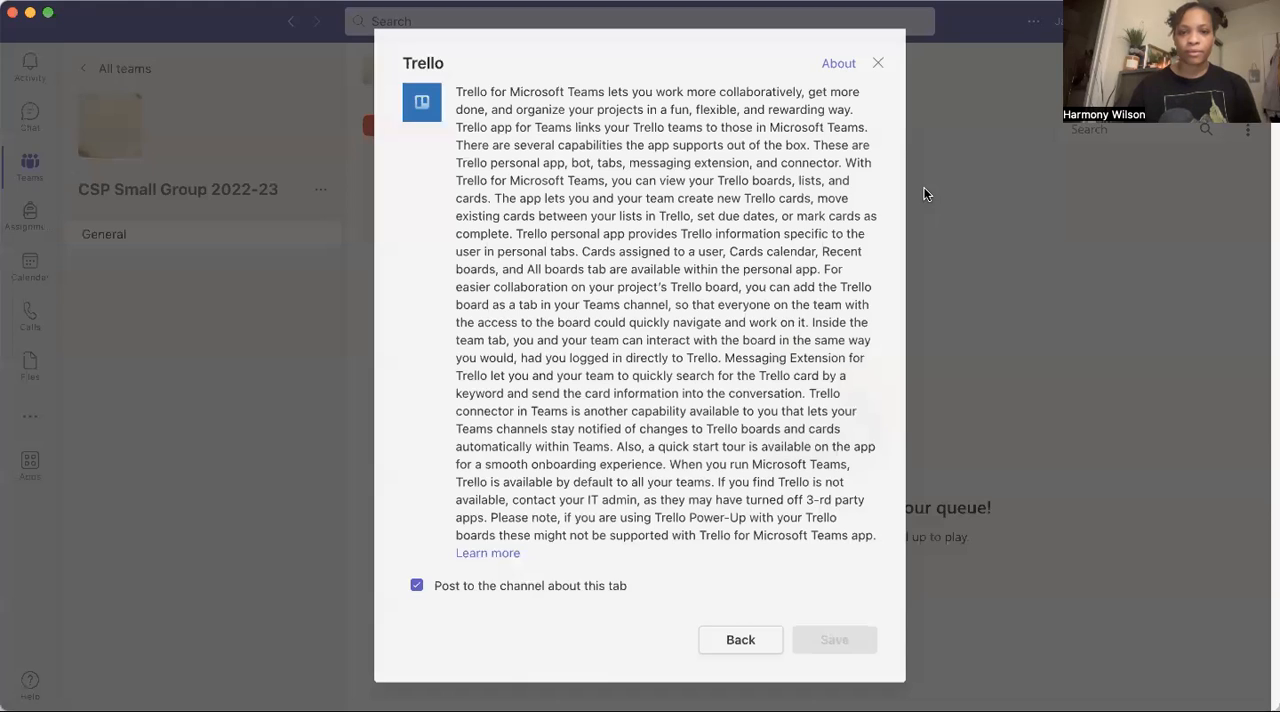
click(878, 63)
Add a Word tab showing "Example file.docx" from the team's General folder, with a channel post about the tab.
click(651, 72)
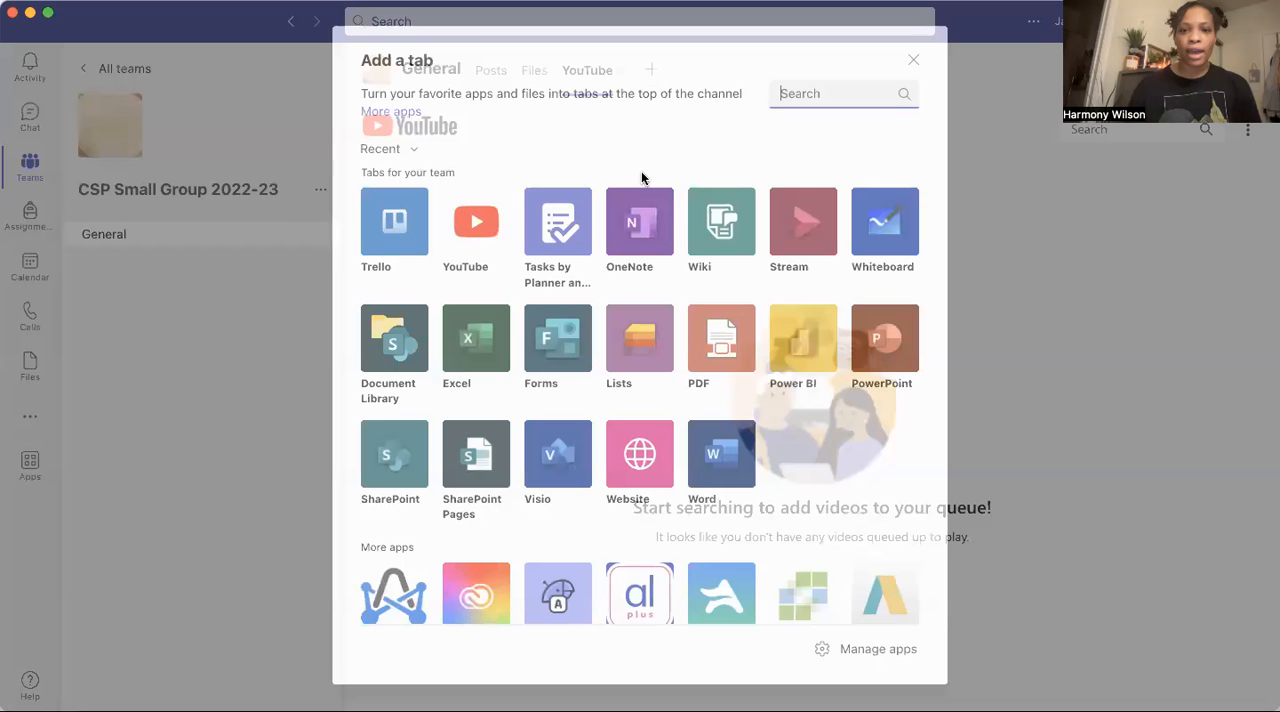
scroll(712, 470, down, 1)
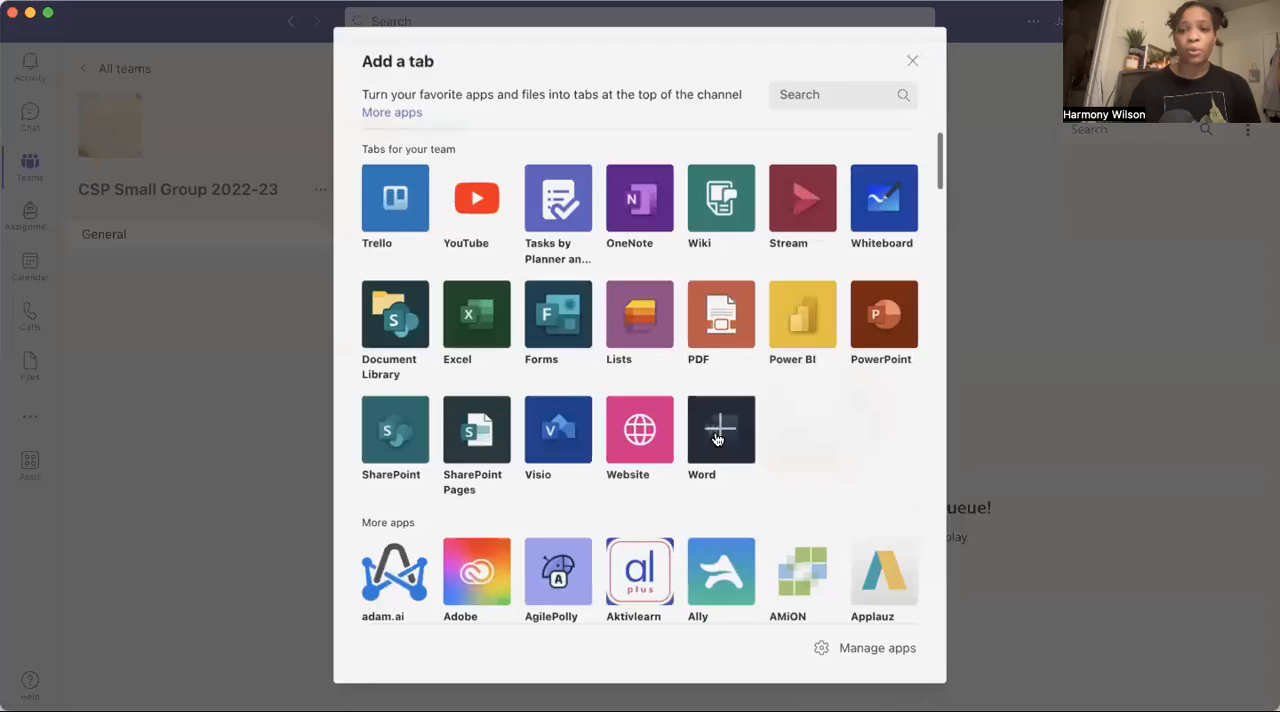
click(716, 439)
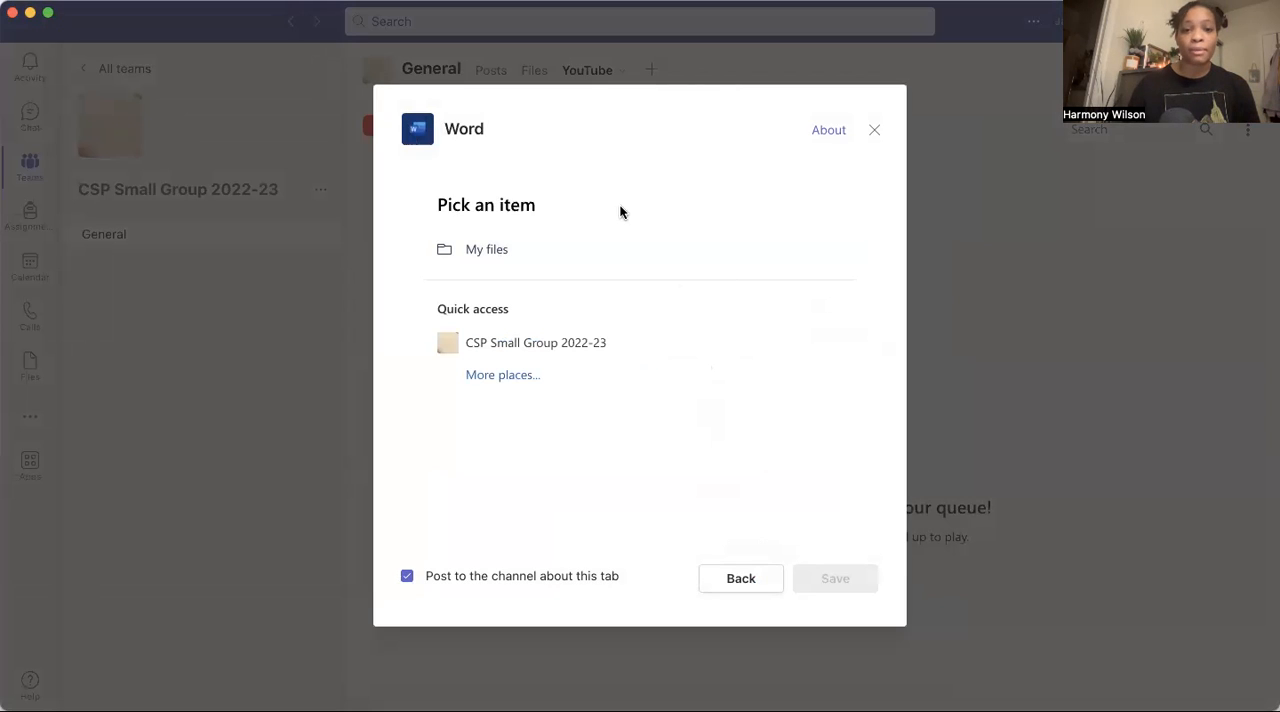
click(584, 342)
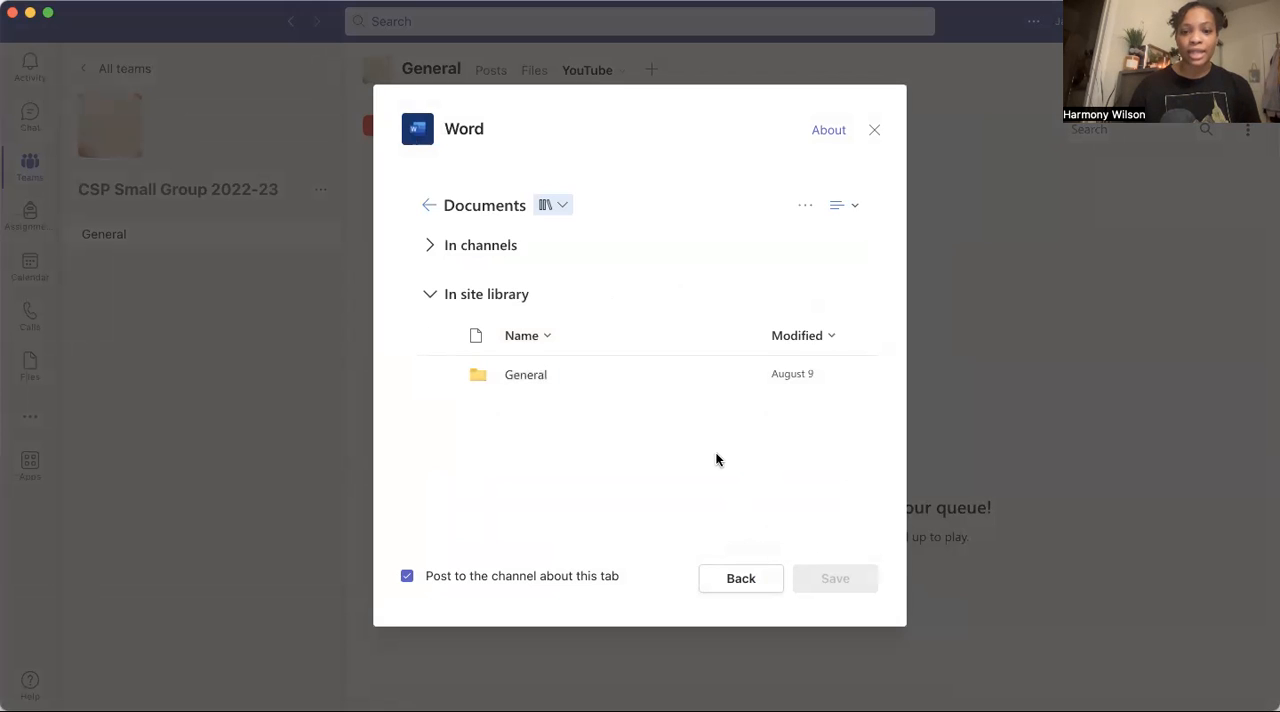
click(513, 373)
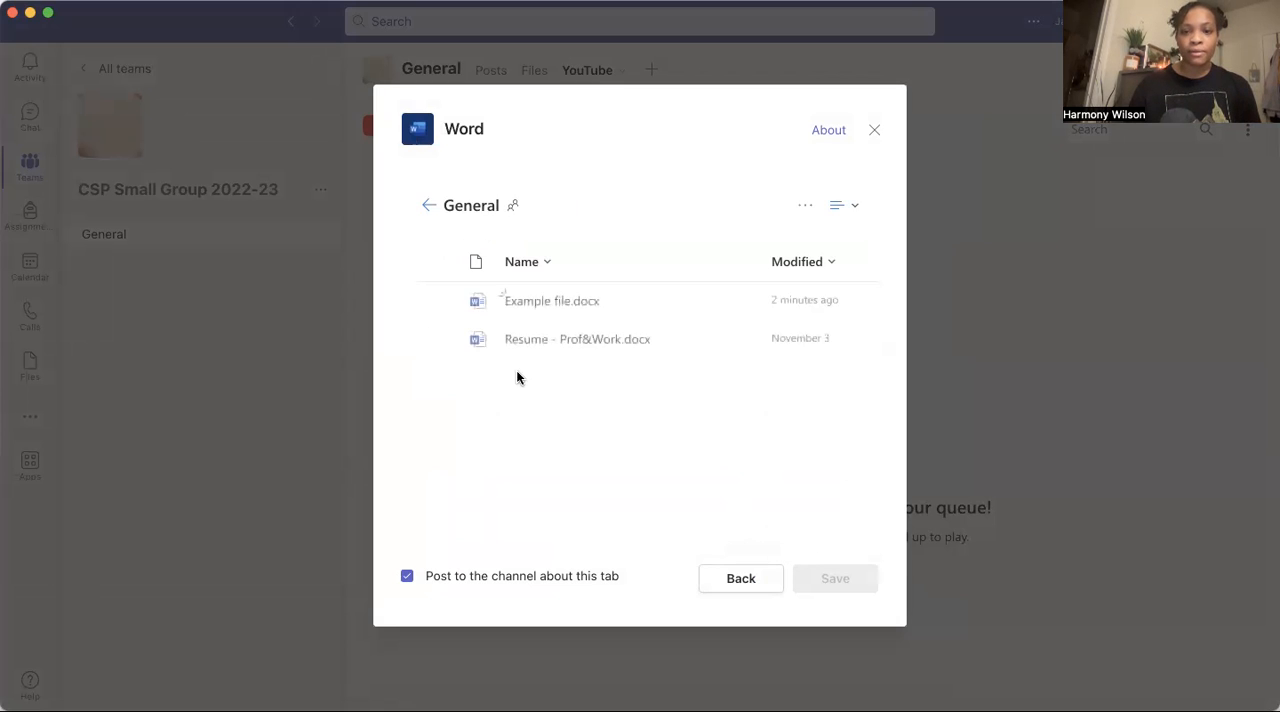
click(586, 301)
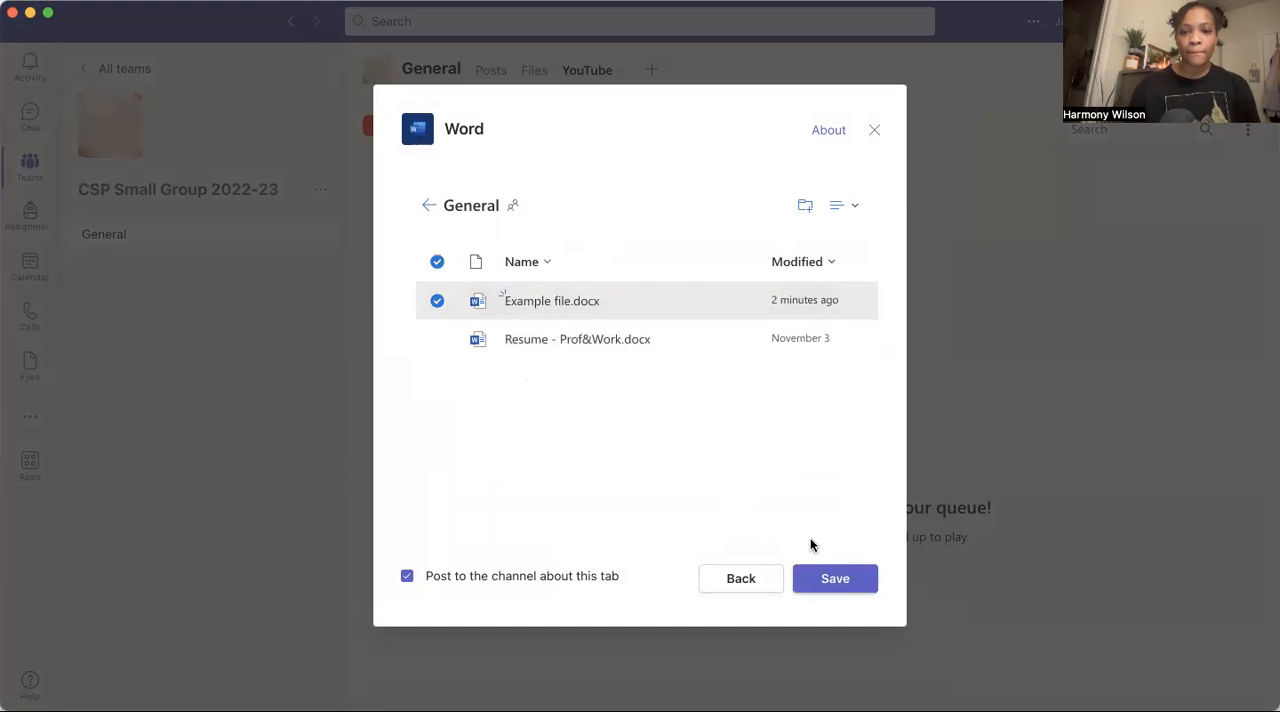
click(849, 579)
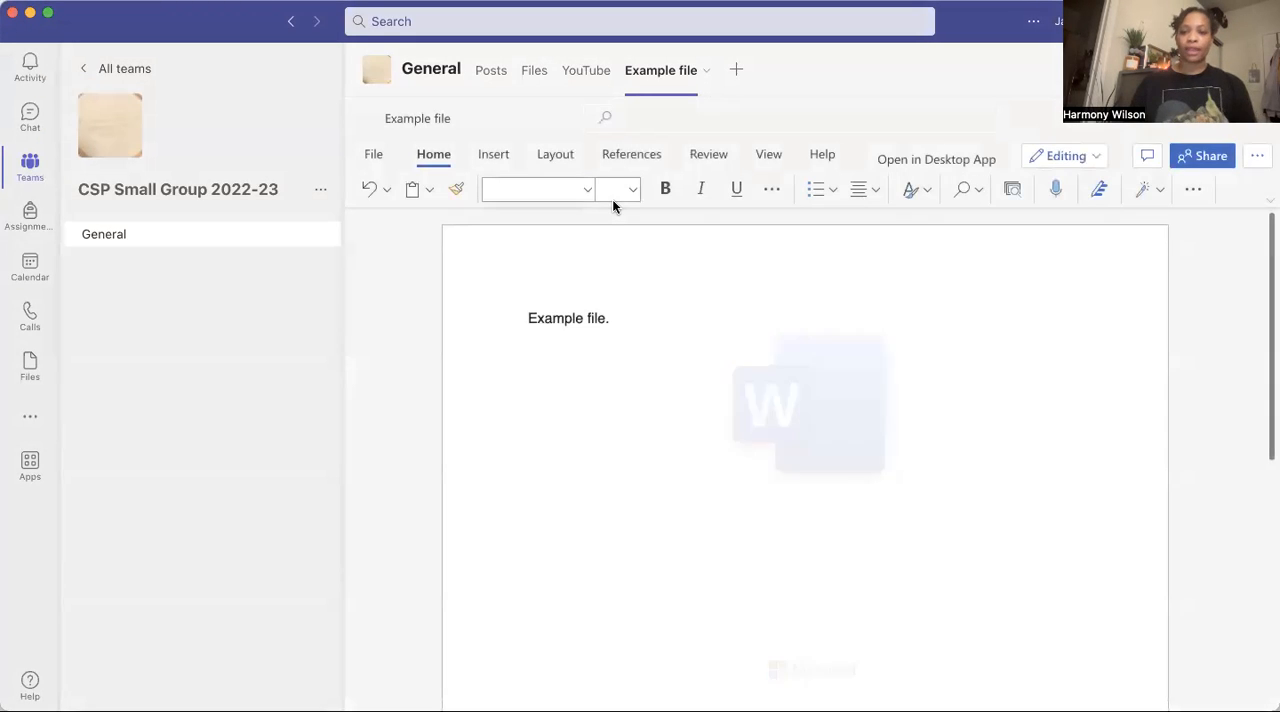
View the channel's YouTube and Files tabs and return to its posts to check the tab notifications.
click(580, 72)
click(537, 73)
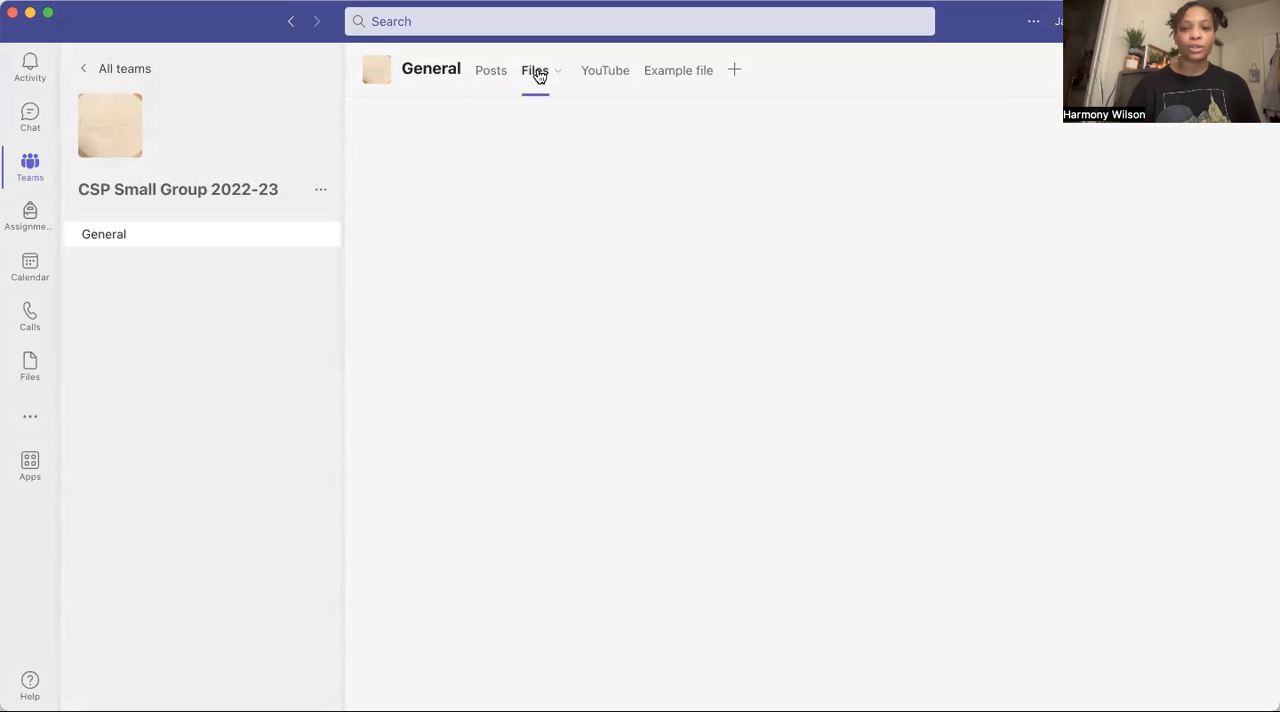
click(497, 74)
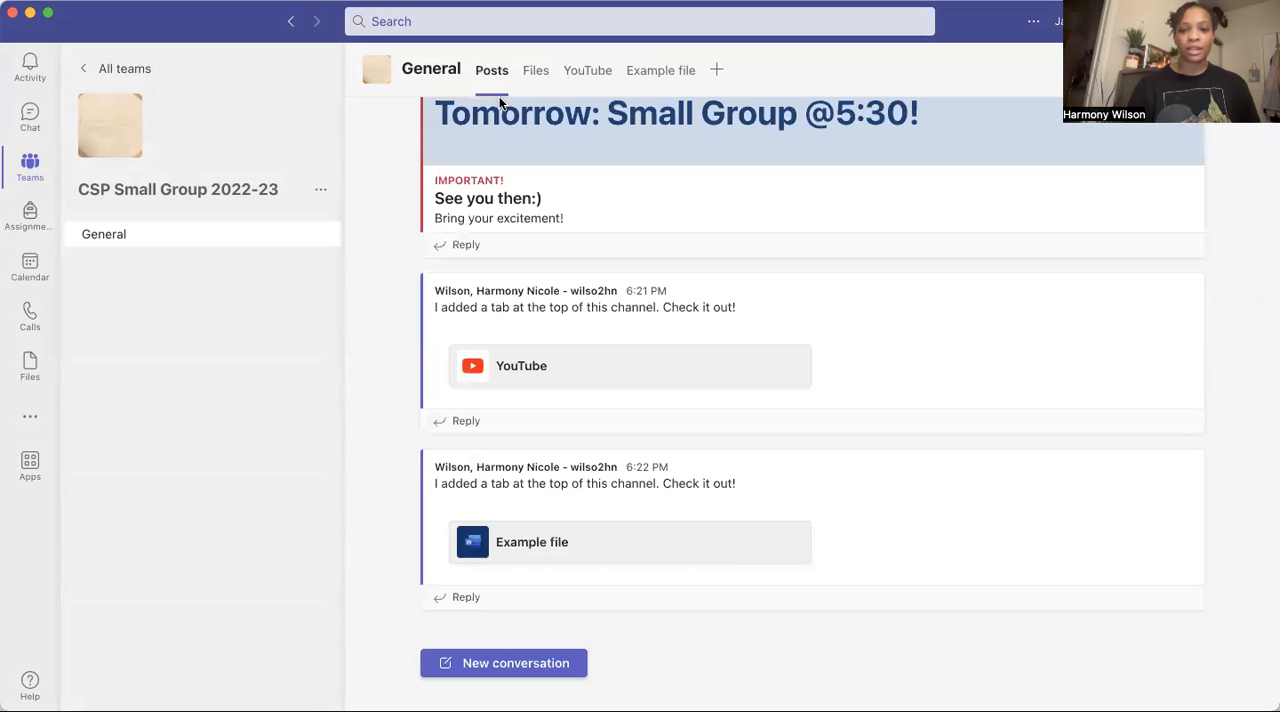